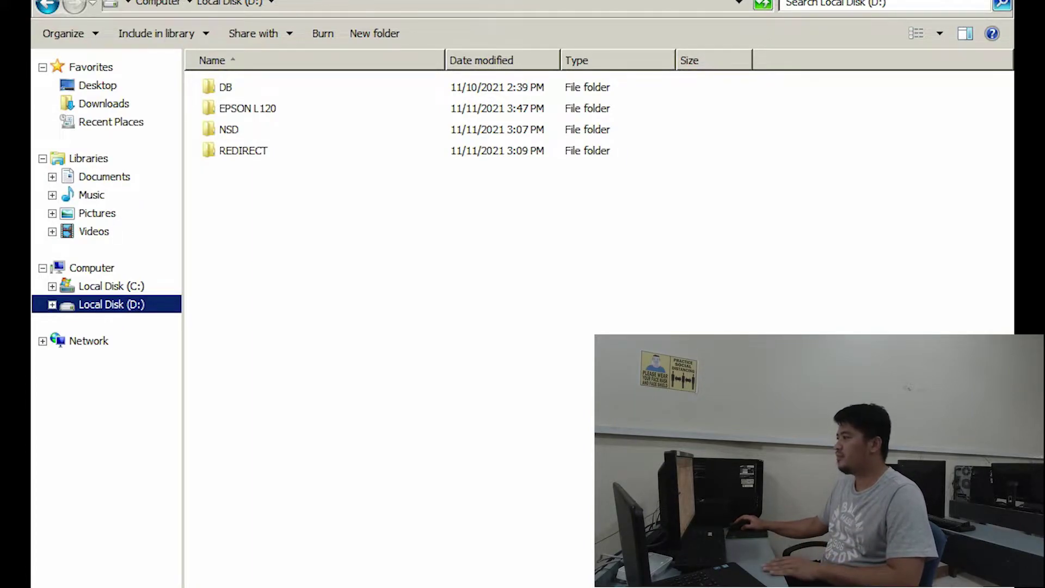
- Run L120_x64_212UsHomeExportAsiaML from the EPSON L120 folder and set up the EPSON L120 Series without automatic software updates
{"action": "double_click", "coordinate": [247, 108]}
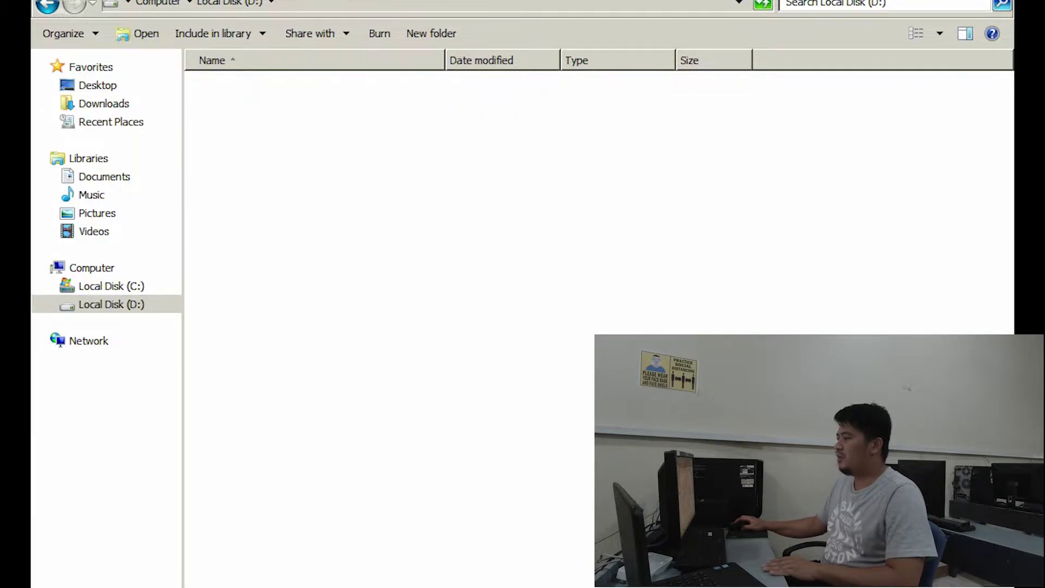
{"action": "left_click", "coordinate": [303, 87]}
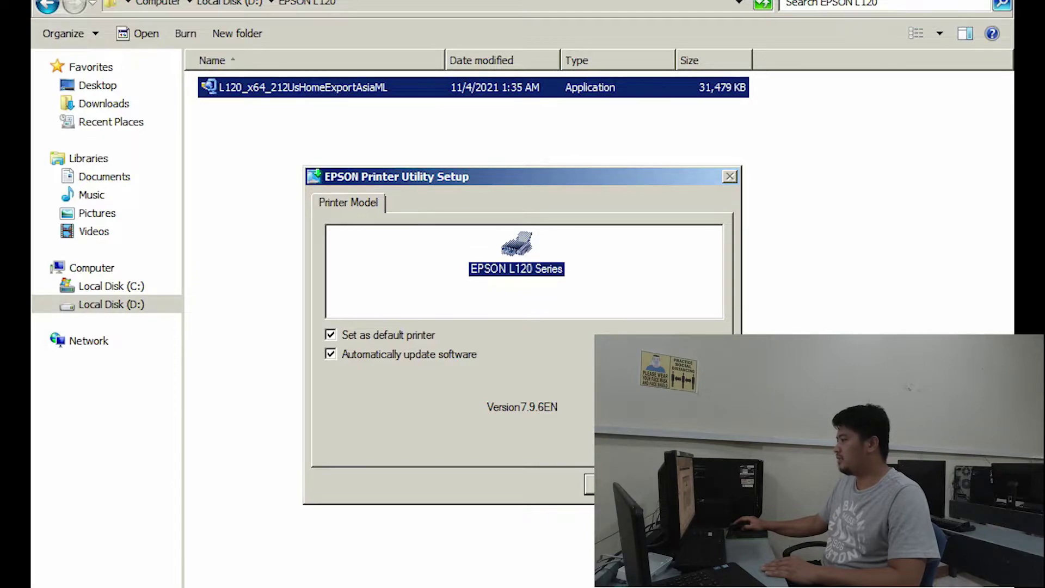
{"action": "left_click", "coordinate": [331, 354]}
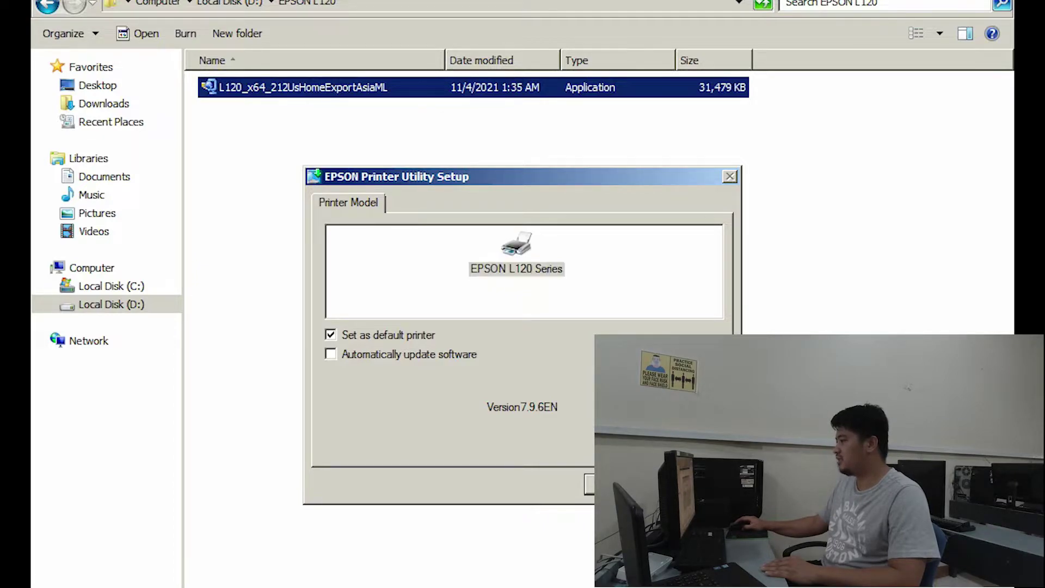
{"action": "left_click", "coordinate": [621, 484]}
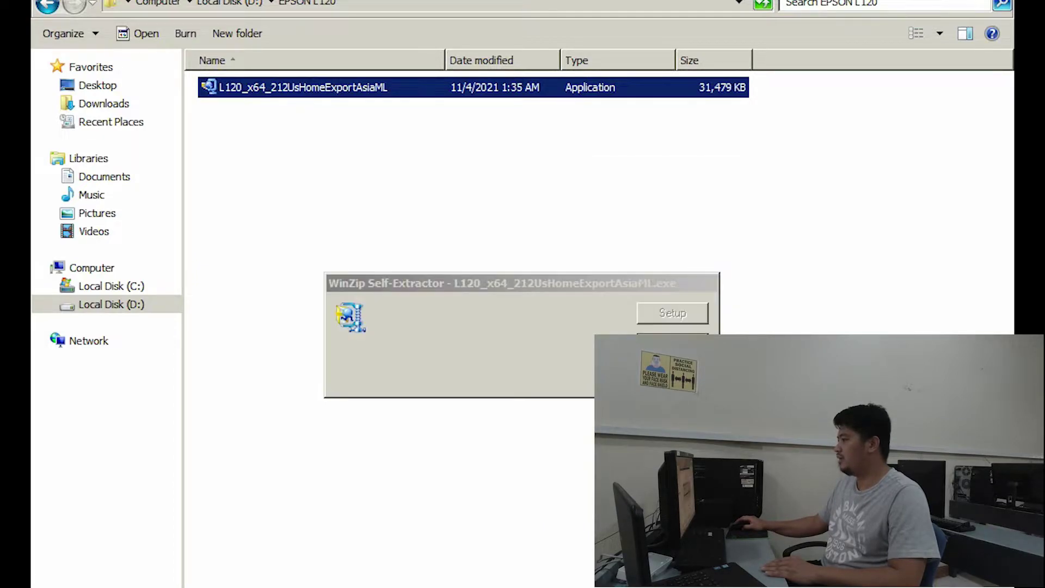
{"action": "key", "text": "Return"}
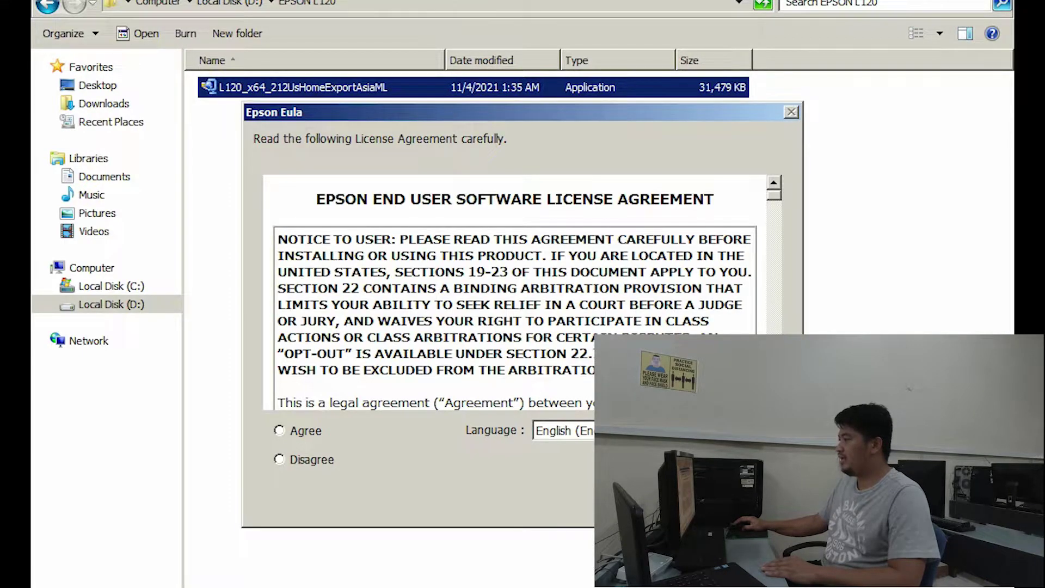
- Accept the Epson license agreement and install the unverified driver software anyway, then close the completed setup and the folder window
{"action": "left_click", "coordinate": [280, 430]}
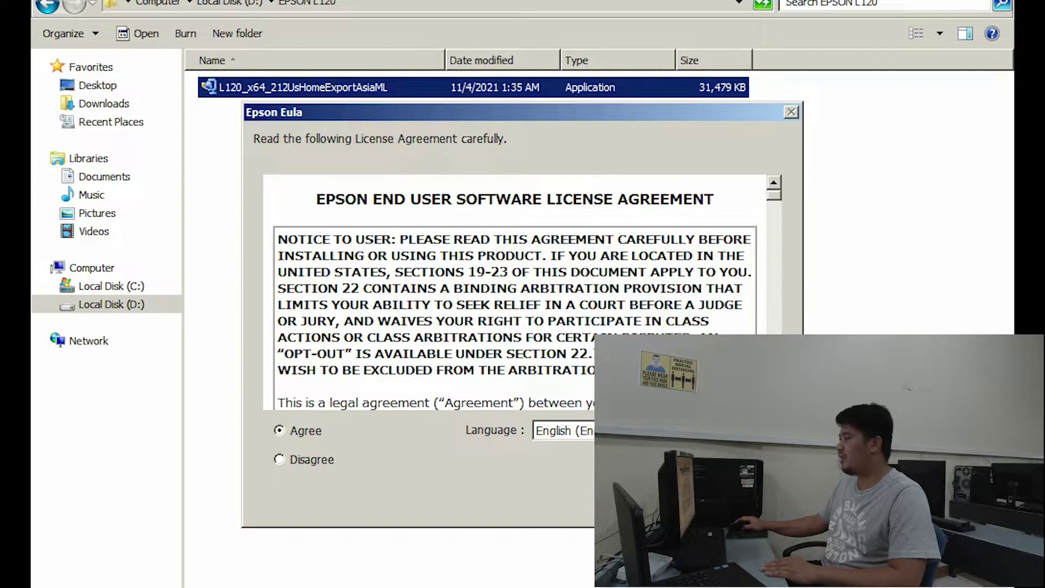
{"action": "key", "text": "Return"}
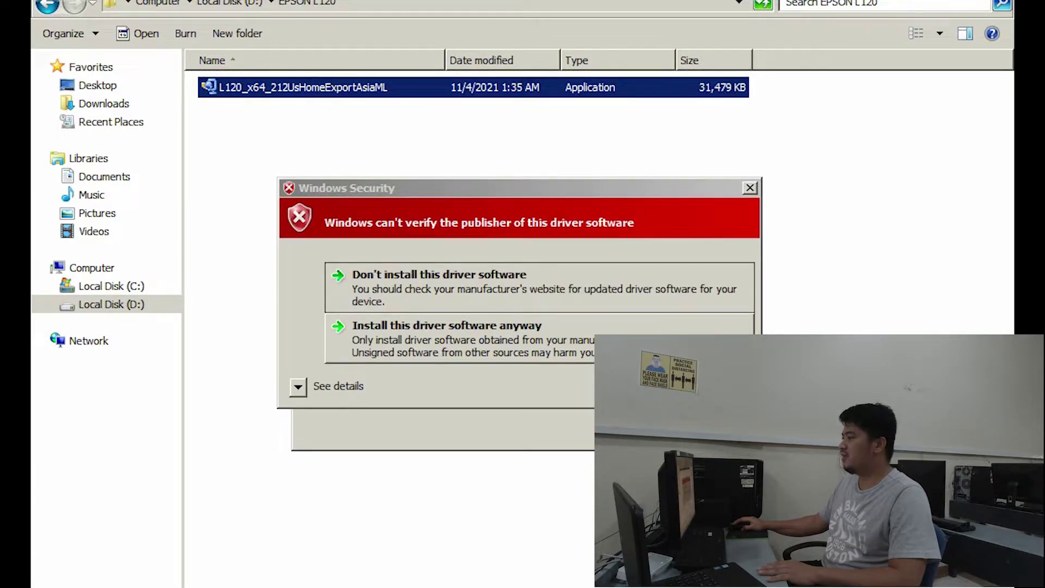
{"action": "left_click", "coordinate": [539, 337]}
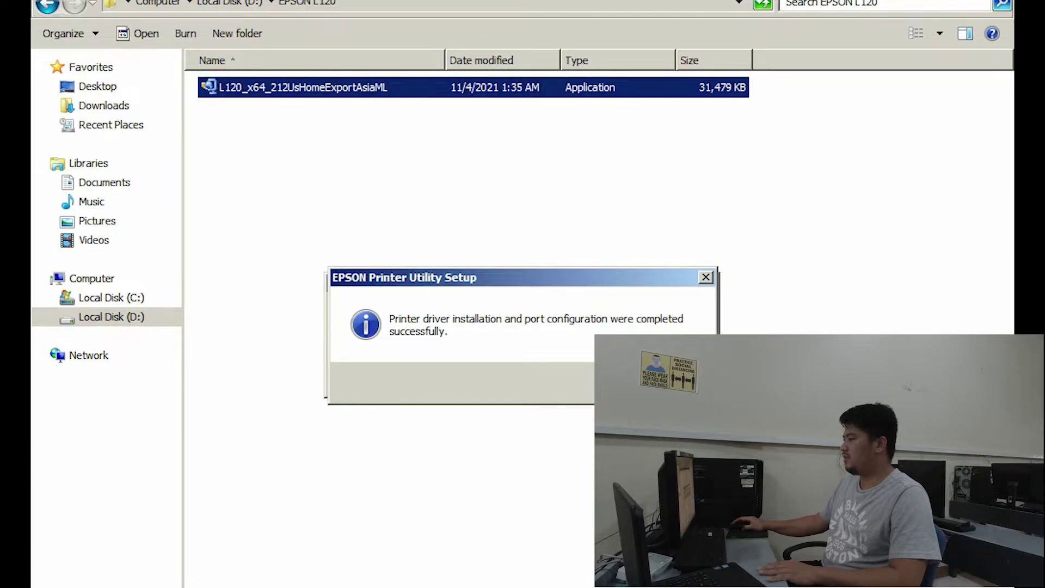
{"action": "key", "text": "Return"}
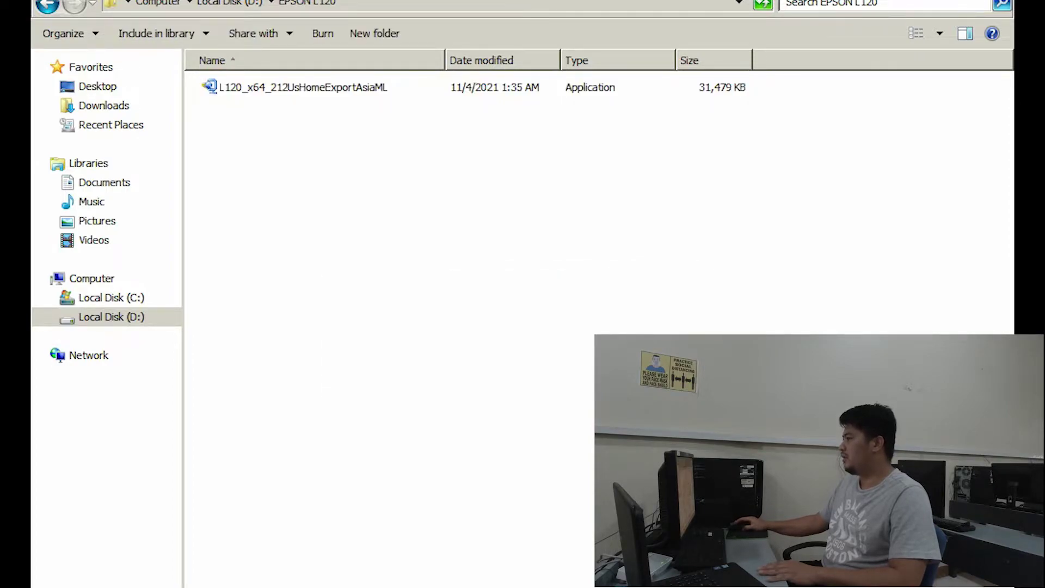
{"action": "key", "text": "alt+F4"}
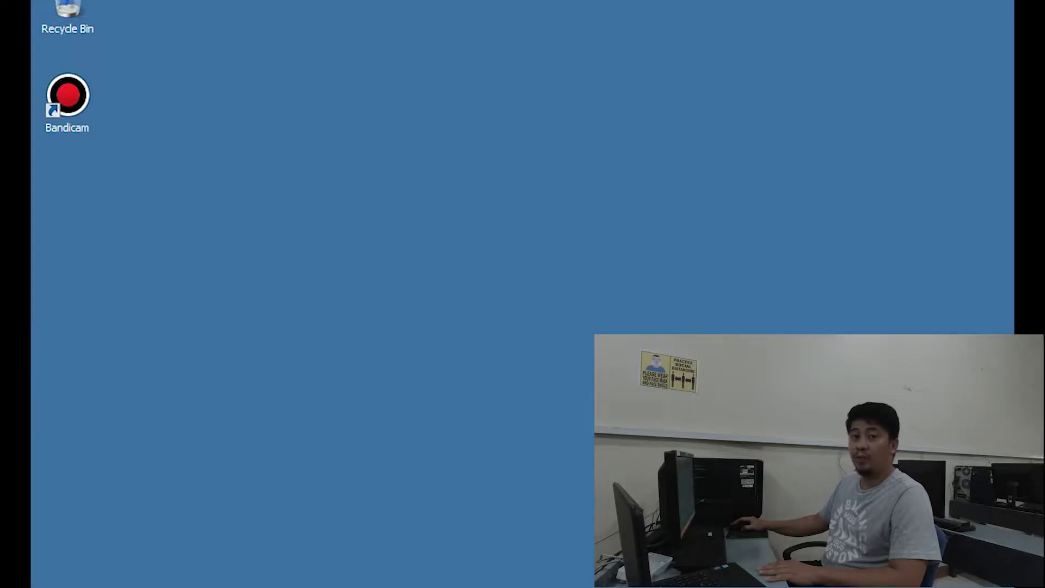
- Open Print Management from the server's administrative tools
{"action": "key", "text": "super"}
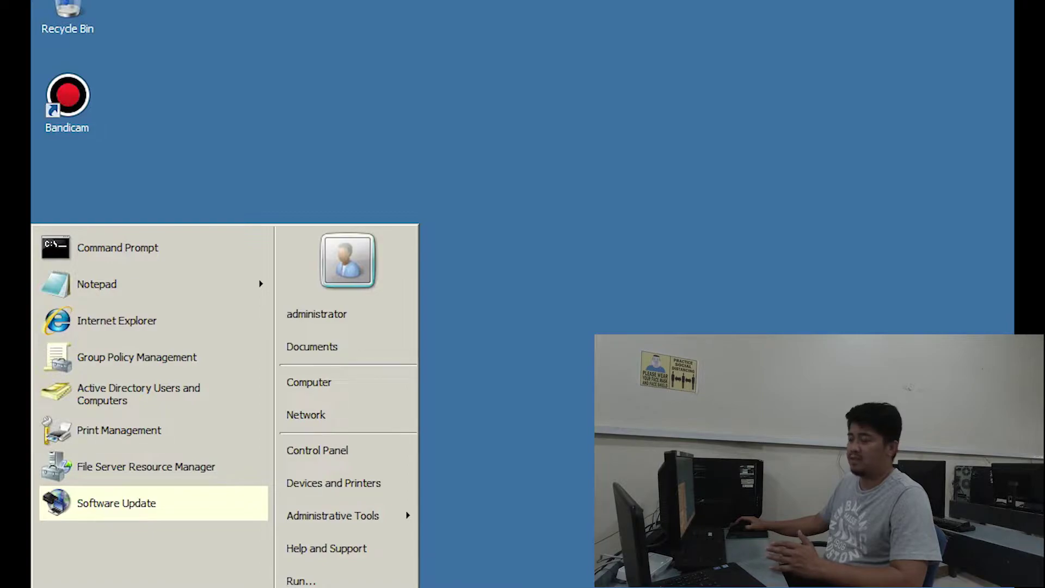
{"action": "mouse_move", "coordinate": [347, 516]}
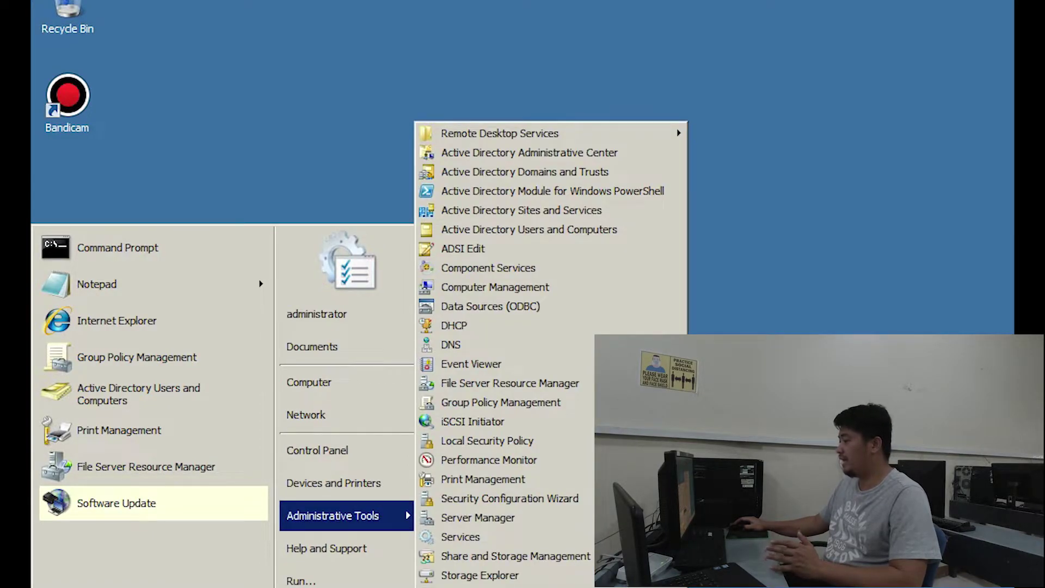
{"action": "key", "text": "Up"}
{"action": "key", "text": "Up"}
{"action": "key", "text": "Up"}
{"action": "key", "text": "Up"}
{"action": "key", "text": "Up"}
{"action": "key", "text": "Up"}
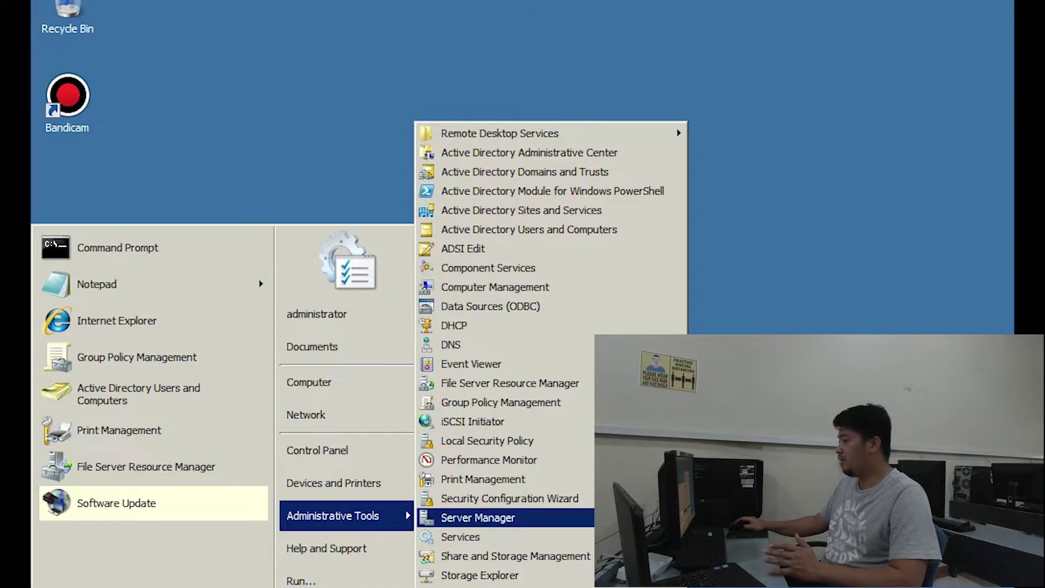
{"action": "key", "text": "Return"}
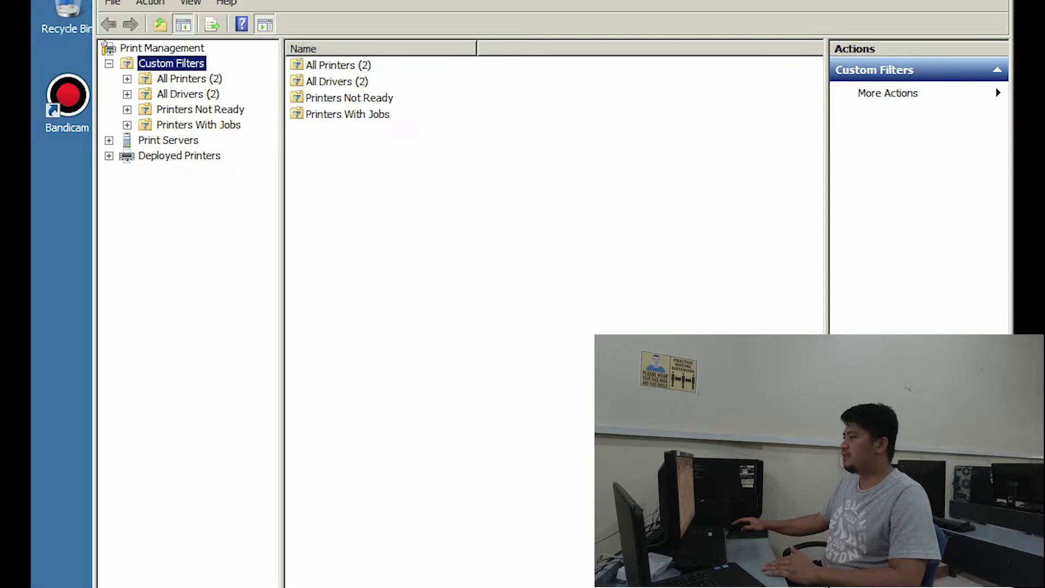
- Display the printers installed on the local print server DC1
{"action": "left_click", "coordinate": [109, 140]}
{"action": "left_click", "coordinate": [127, 156]}
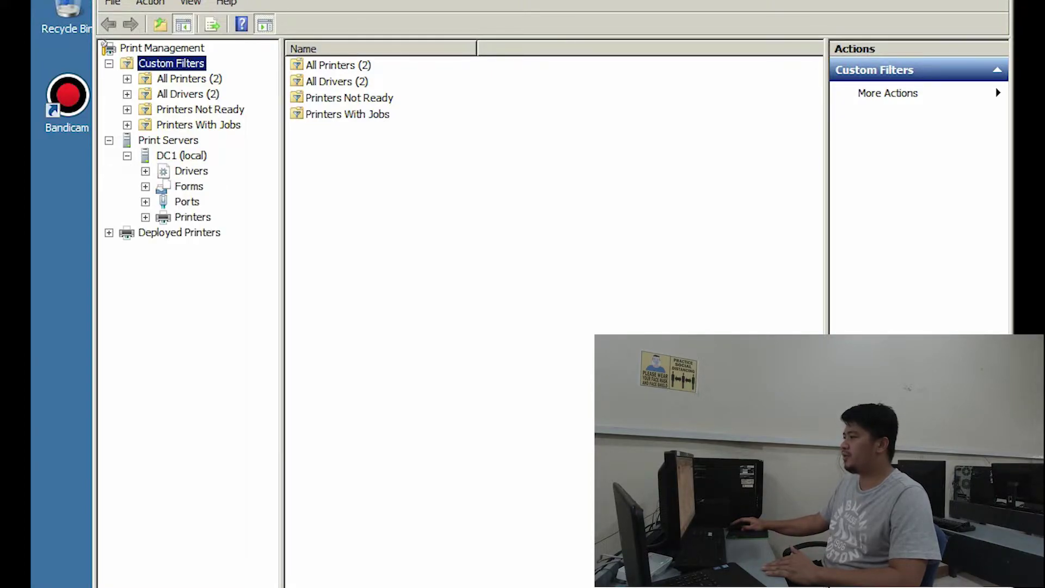
{"action": "left_click", "coordinate": [146, 217]}
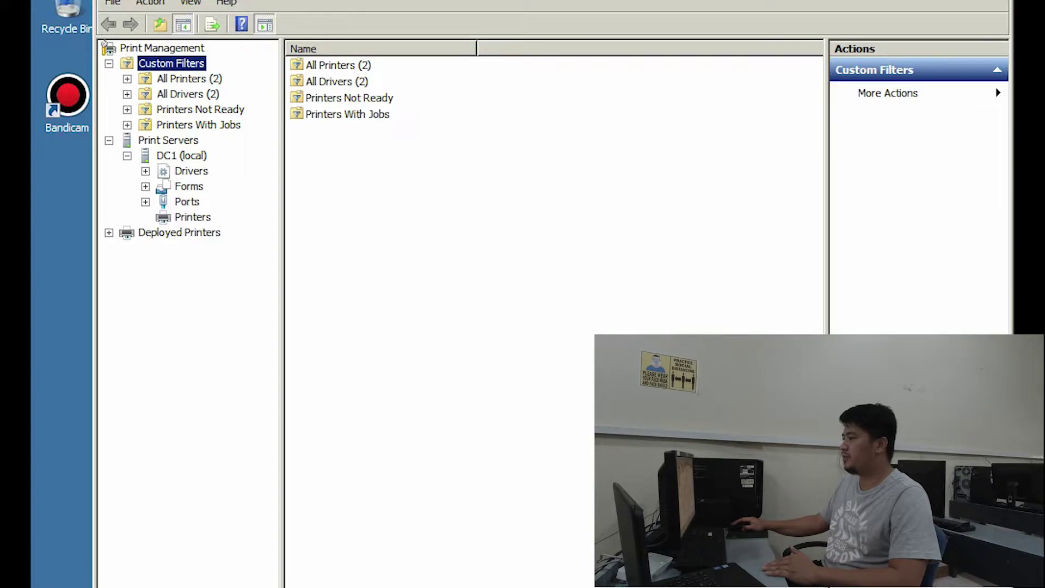
{"action": "left_click", "coordinate": [192, 216]}
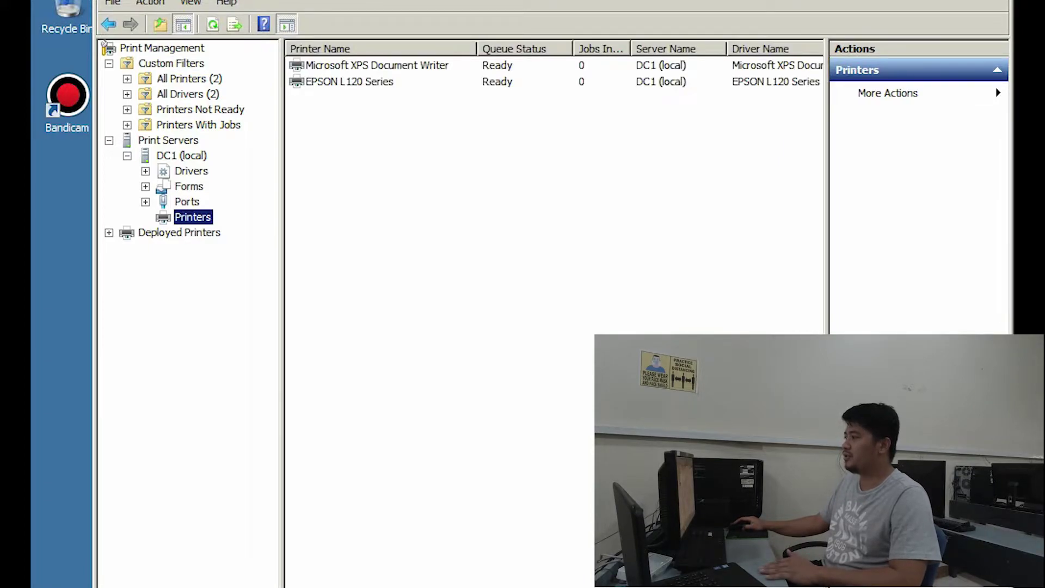
- Start deploying the EPSON L120 Series with Group Policy and choose the Acctg Policies GPO from the Accounting organizational unit
{"action": "left_click", "coordinate": [349, 82]}
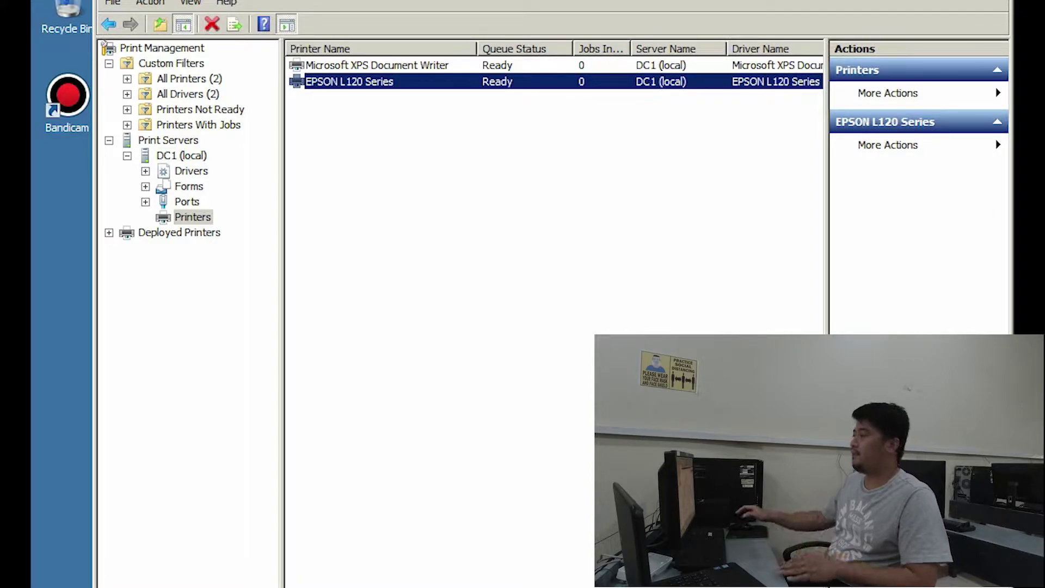
{"action": "right_click", "coordinate": [373, 82]}
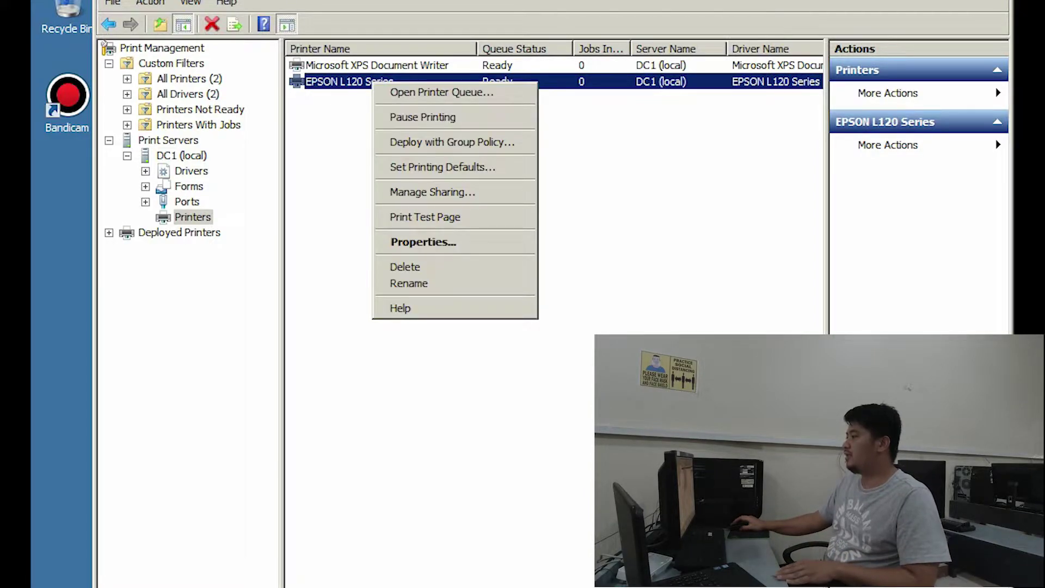
{"action": "left_click", "coordinate": [452, 142]}
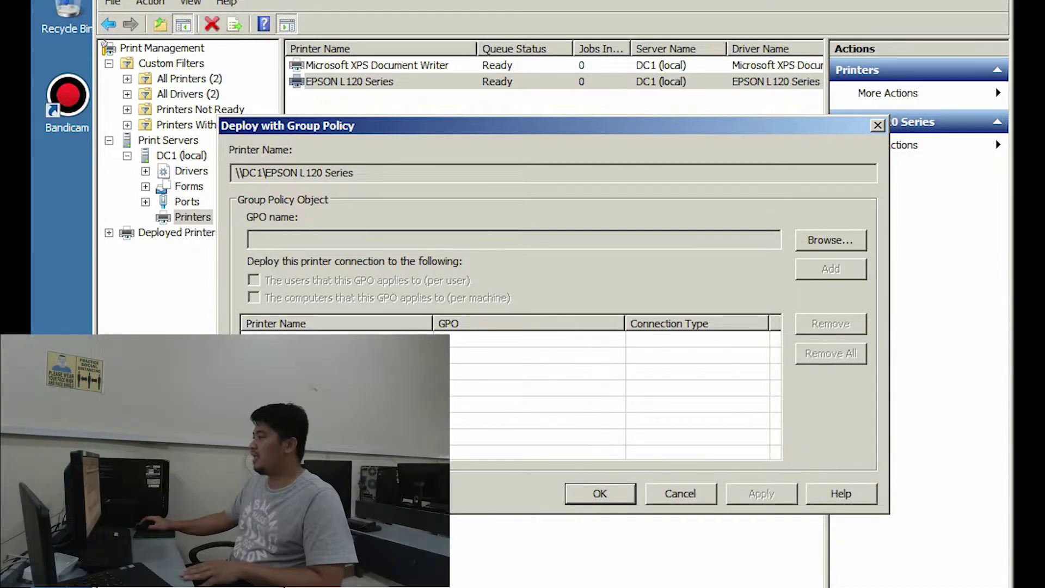
{"action": "left_click", "coordinate": [831, 241]}
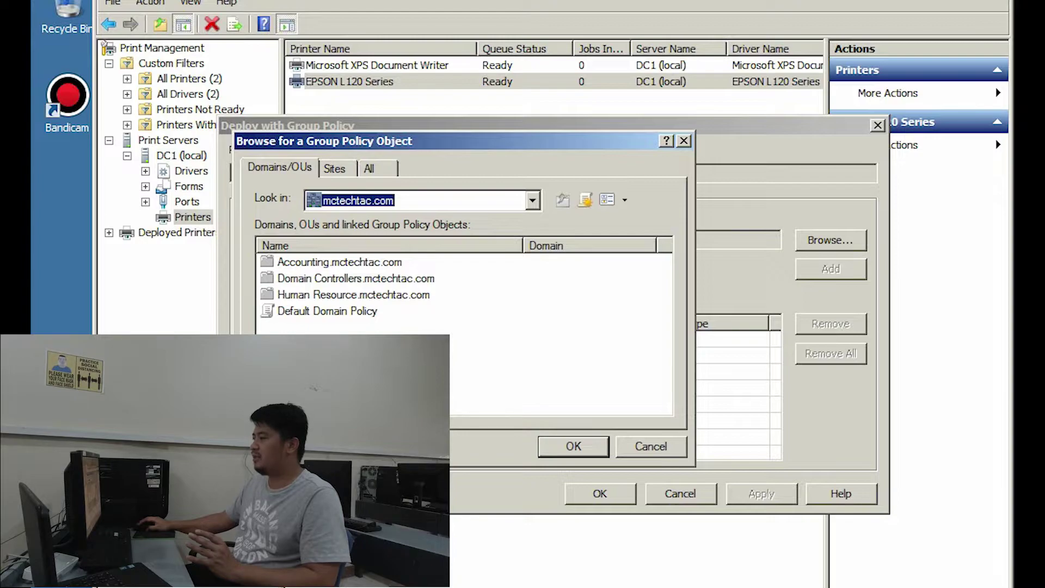
{"action": "double_click", "coordinate": [338, 262]}
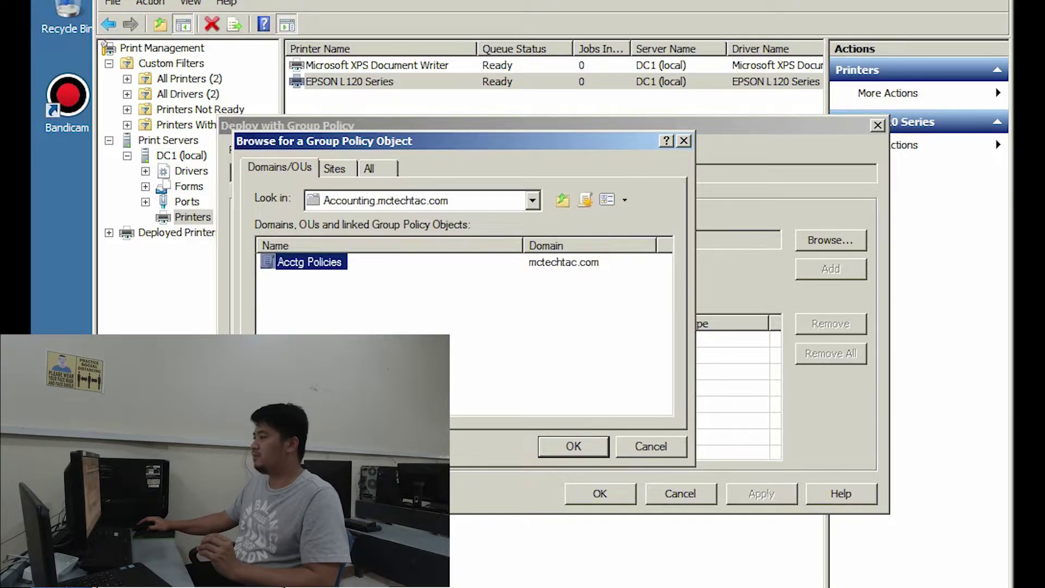
{"action": "key", "text": "Return"}
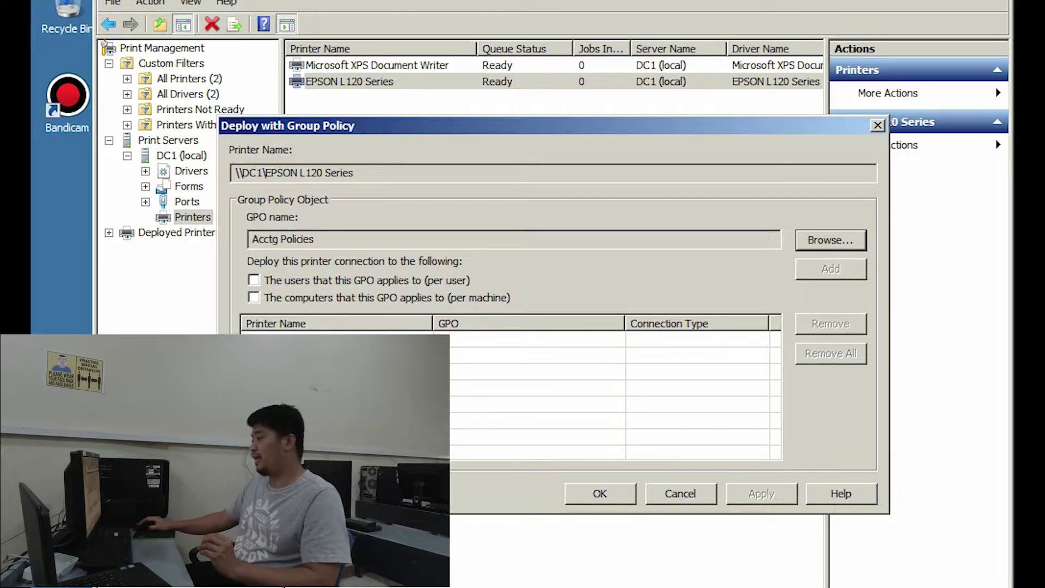
- Add the printer deployment for Acctg Policies both per user and per machine, and apply it
{"action": "left_click", "coordinate": [254, 280]}
{"action": "left_click", "coordinate": [253, 298]}
{"action": "left_click", "coordinate": [831, 268]}
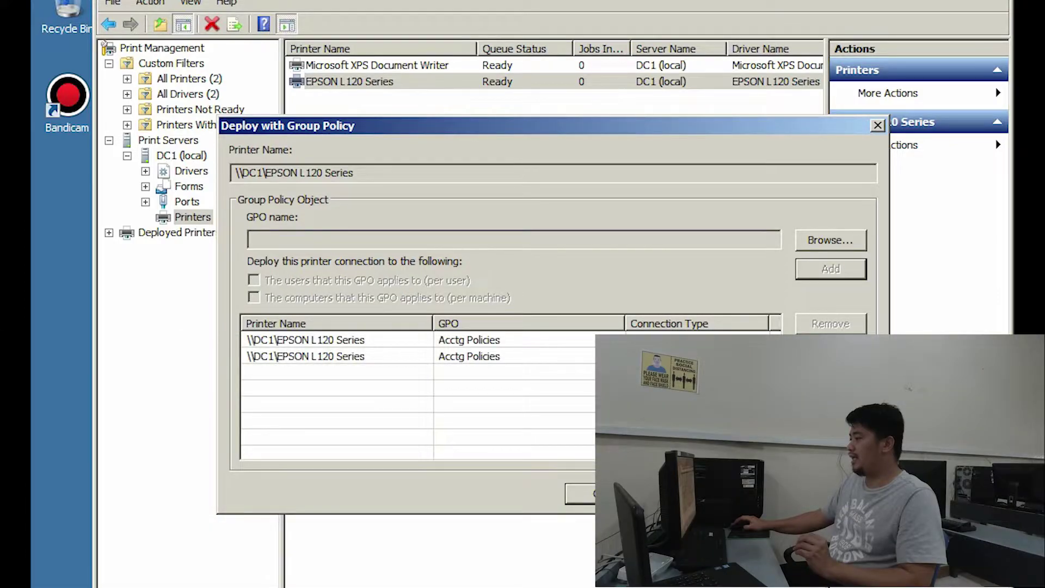
{"action": "key", "text": "Return"}
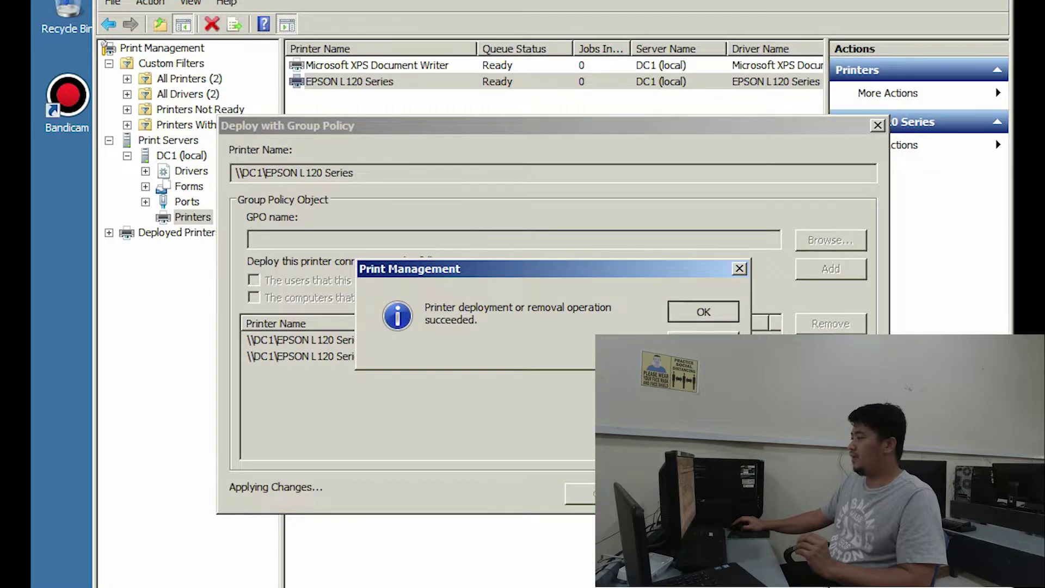
{"action": "key", "text": "Return"}
{"action": "key", "text": "Return"}
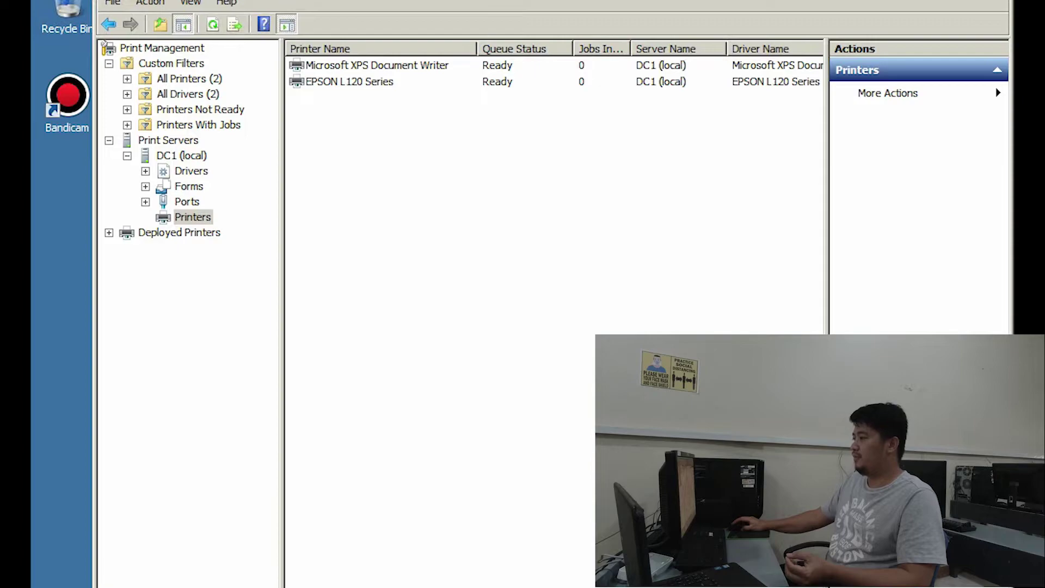
- Start adding a printer to the DC1 print server using the existing port LPT1: (Printer Port)
{"action": "left_click", "coordinate": [193, 216]}
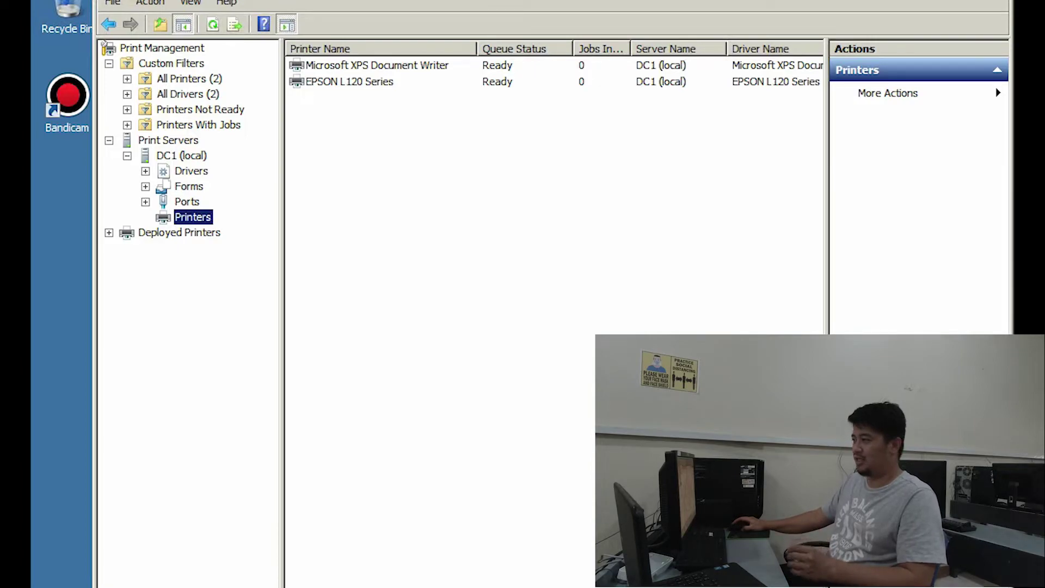
{"action": "right_click", "coordinate": [199, 217]}
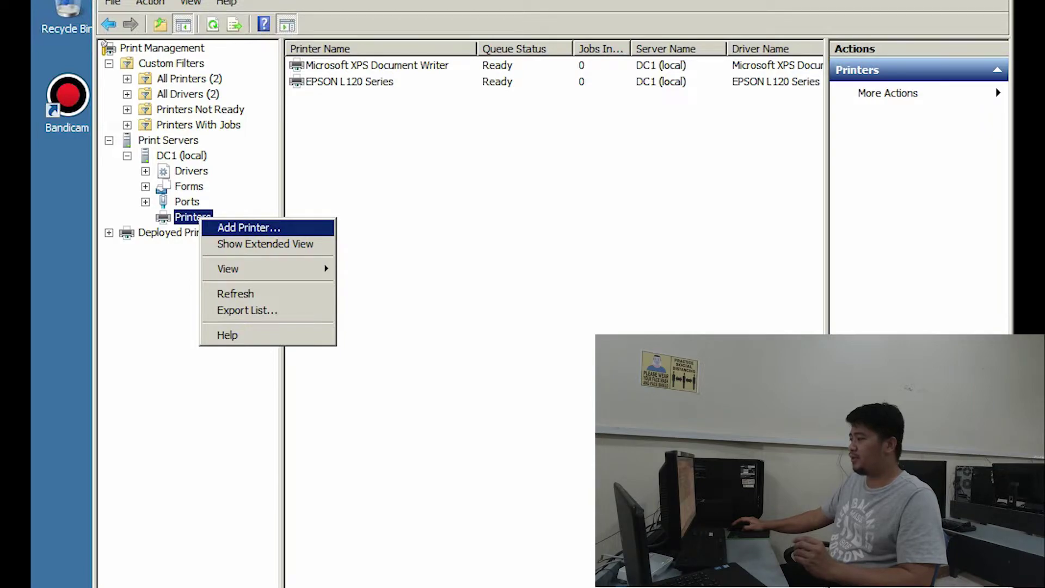
{"action": "left_click", "coordinate": [248, 228]}
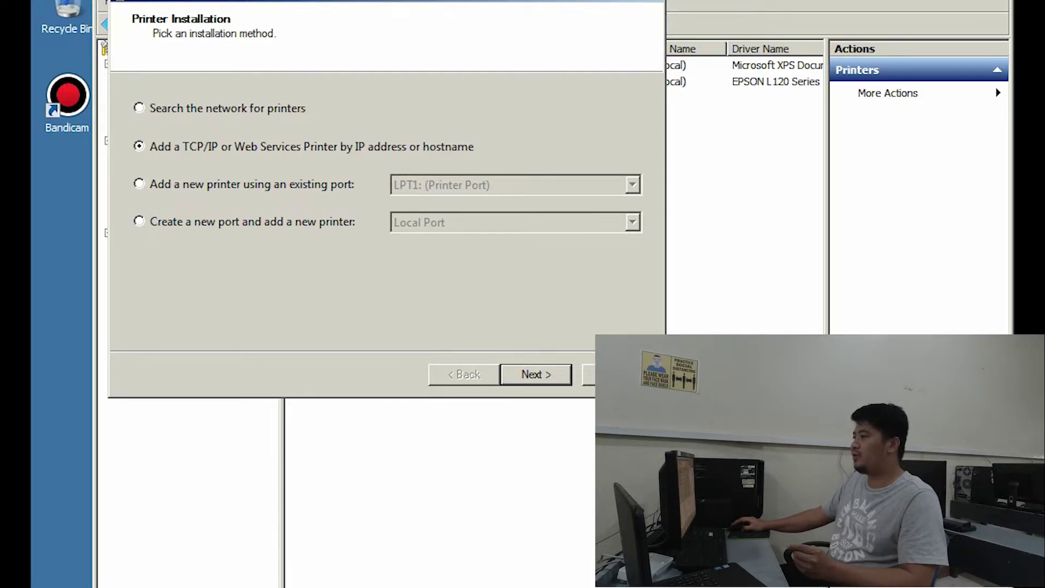
{"action": "left_click", "coordinate": [139, 184]}
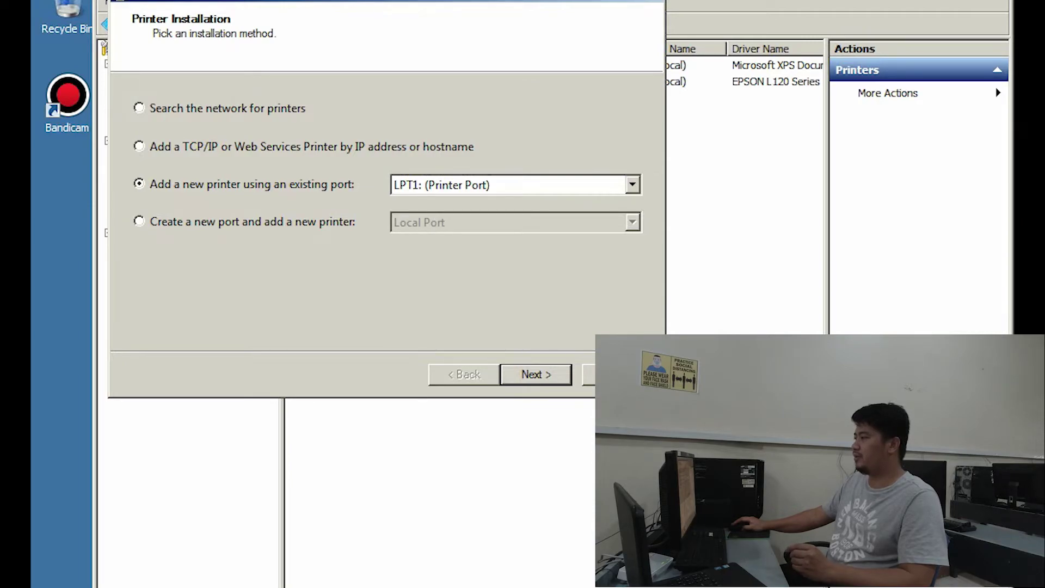
{"action": "left_click", "coordinate": [632, 184]}
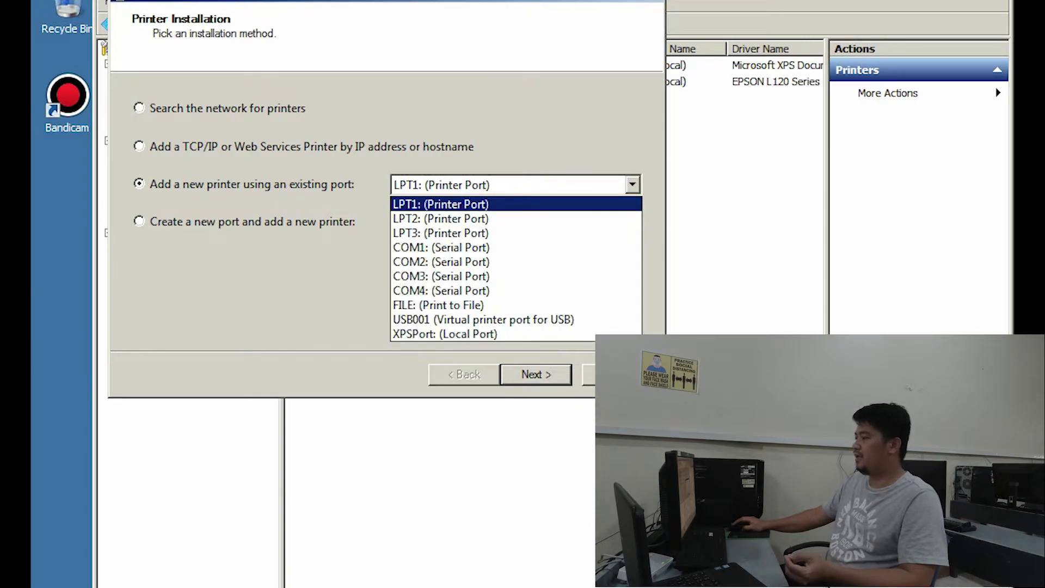
{"action": "key", "text": "Escape"}
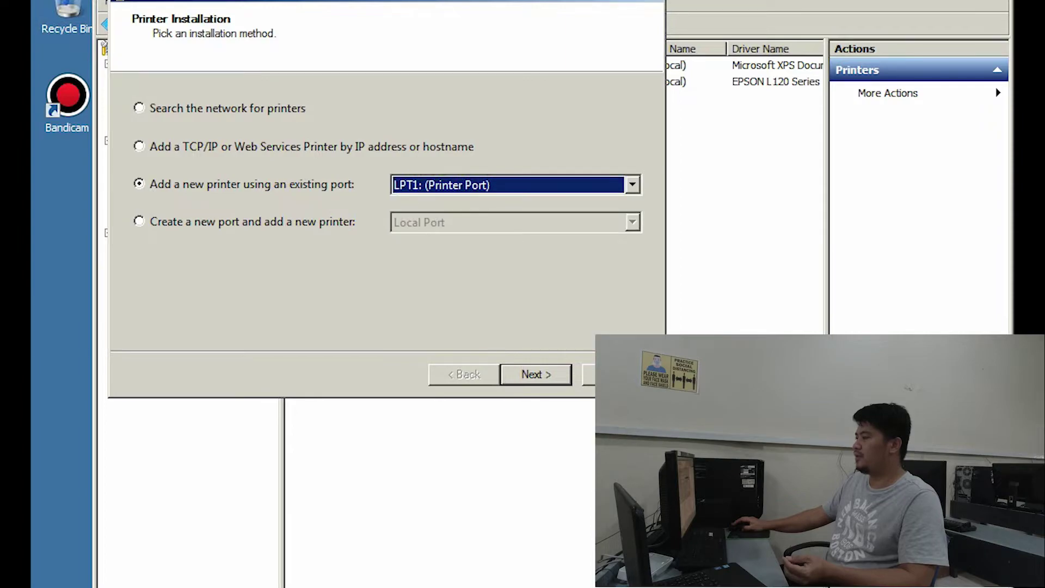
{"action": "key", "text": "Return"}
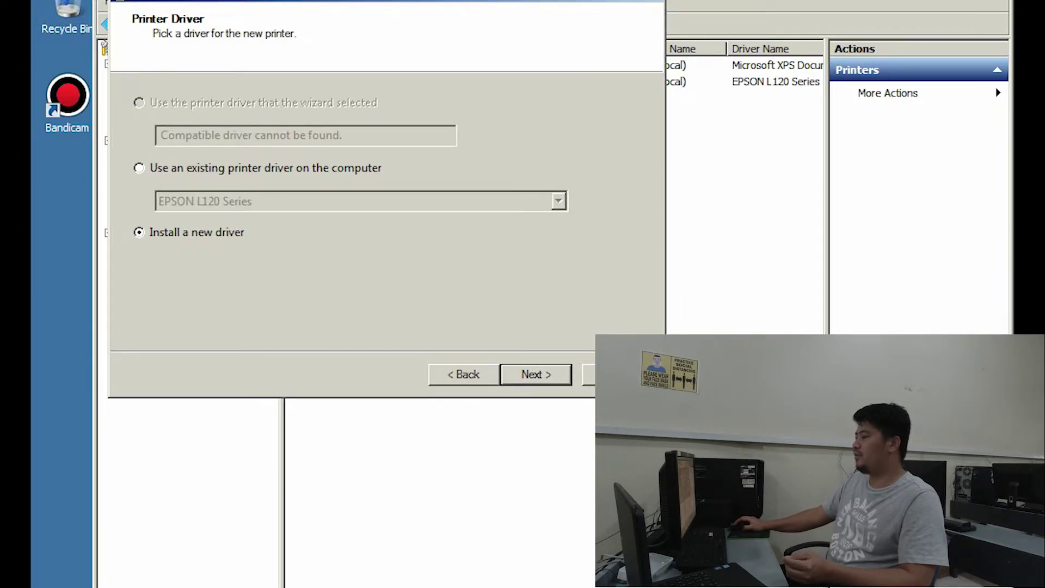
- Choose to install a new driver and select the Canon Inkjet iP100 series as the printer model
{"action": "key", "text": "Return"}
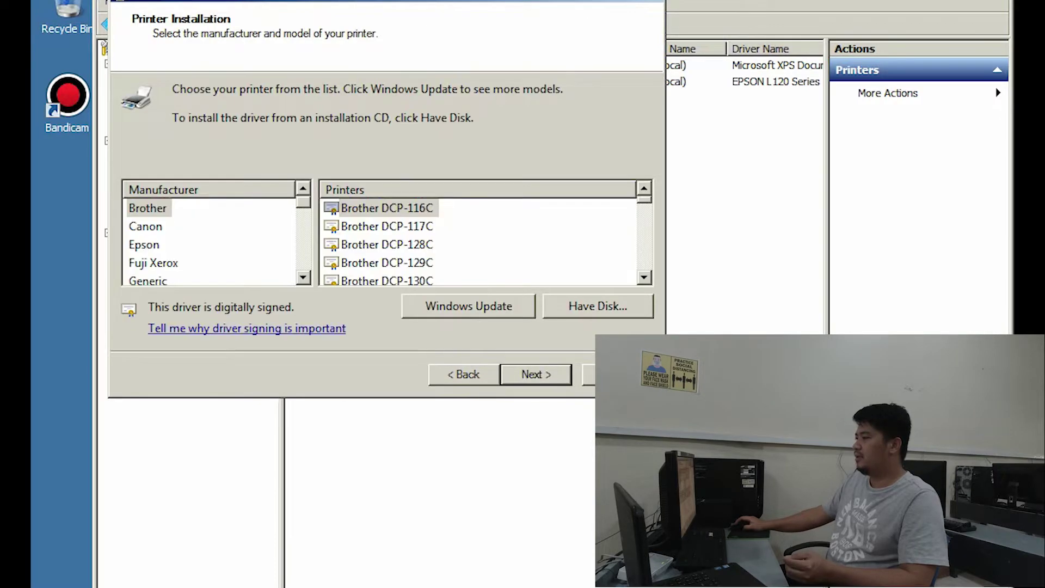
{"action": "left_click", "coordinate": [144, 244]}
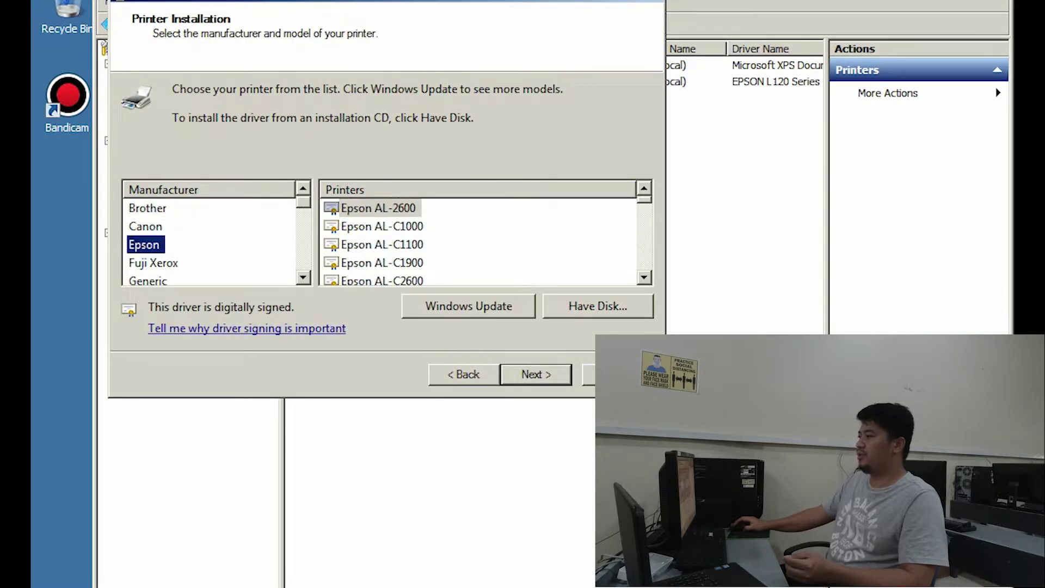
{"action": "left_click", "coordinate": [145, 226]}
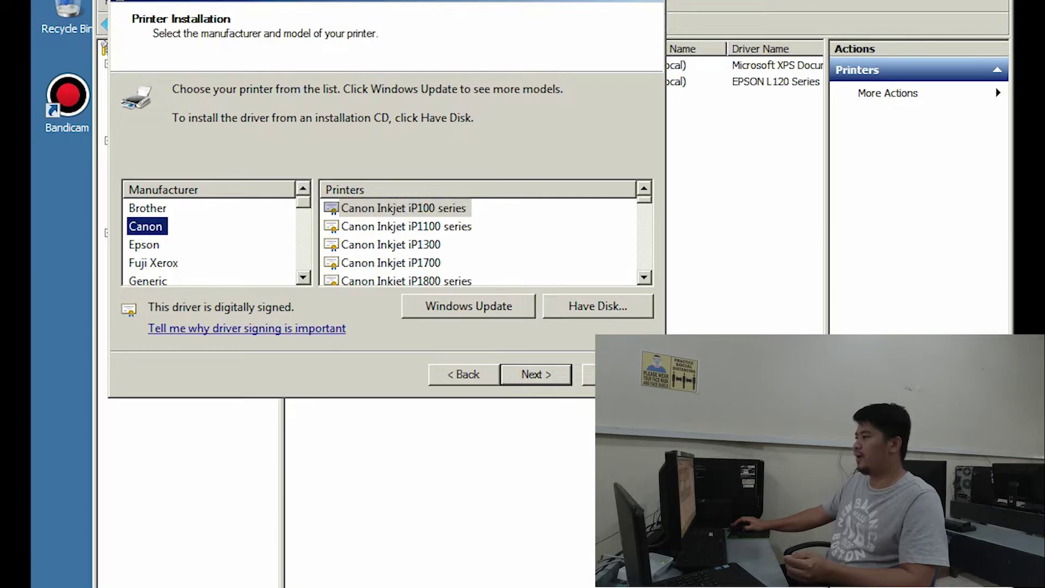
{"action": "left_click", "coordinate": [147, 208]}
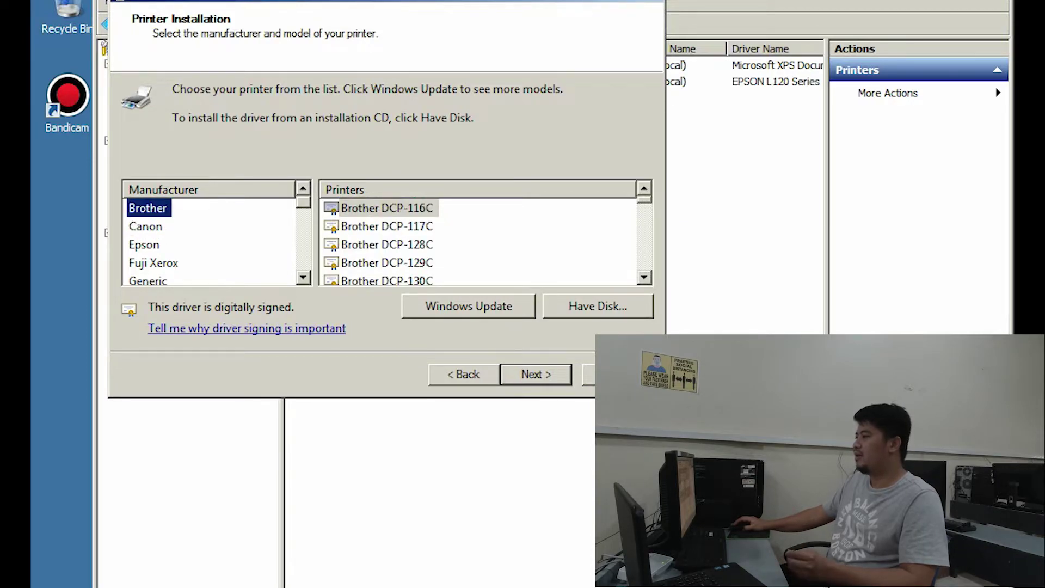
{"action": "left_click", "coordinate": [145, 226]}
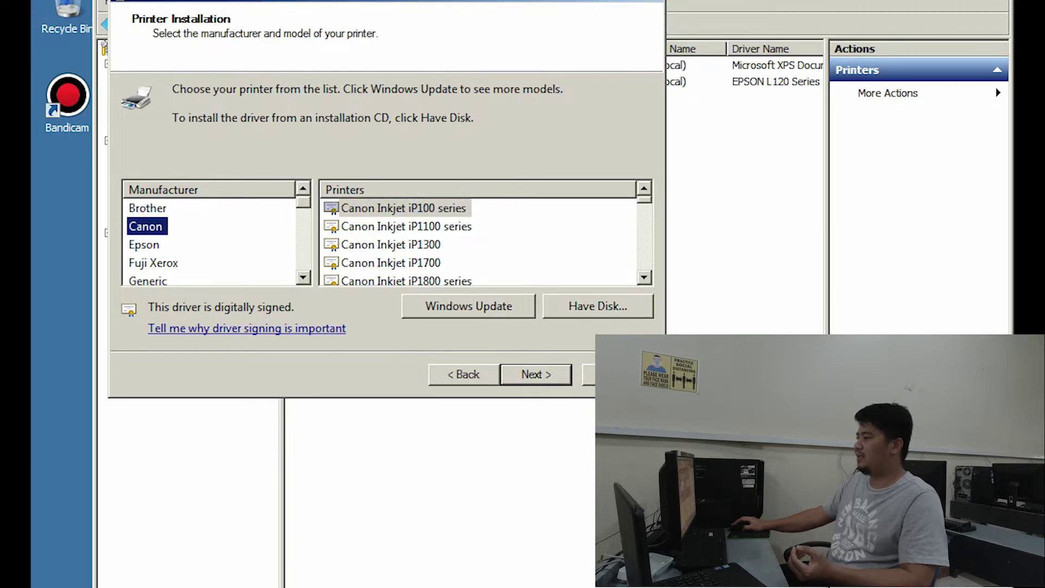
{"action": "left_click", "coordinate": [403, 208]}
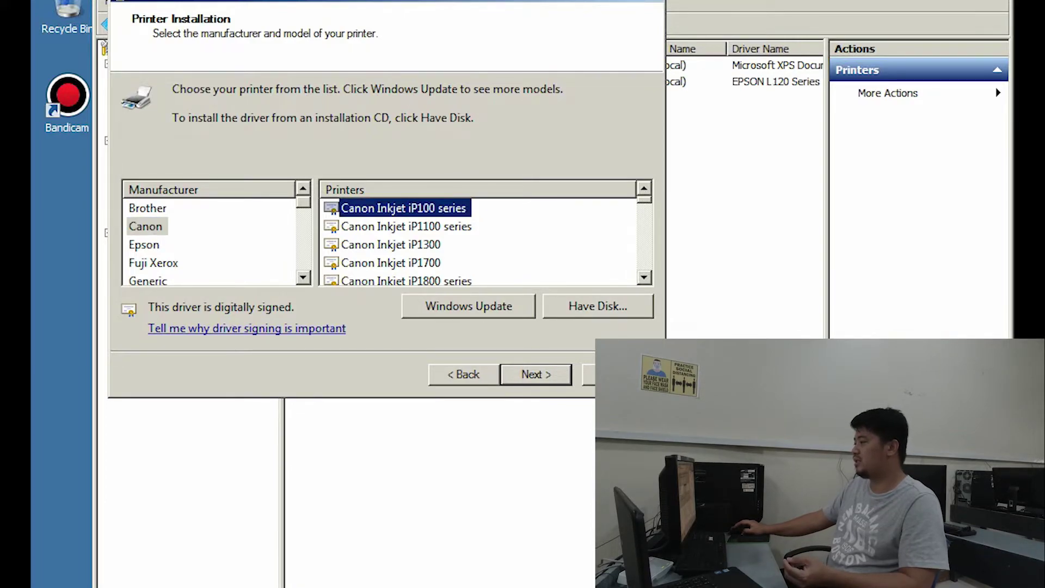
{"action": "key", "text": "Return"}
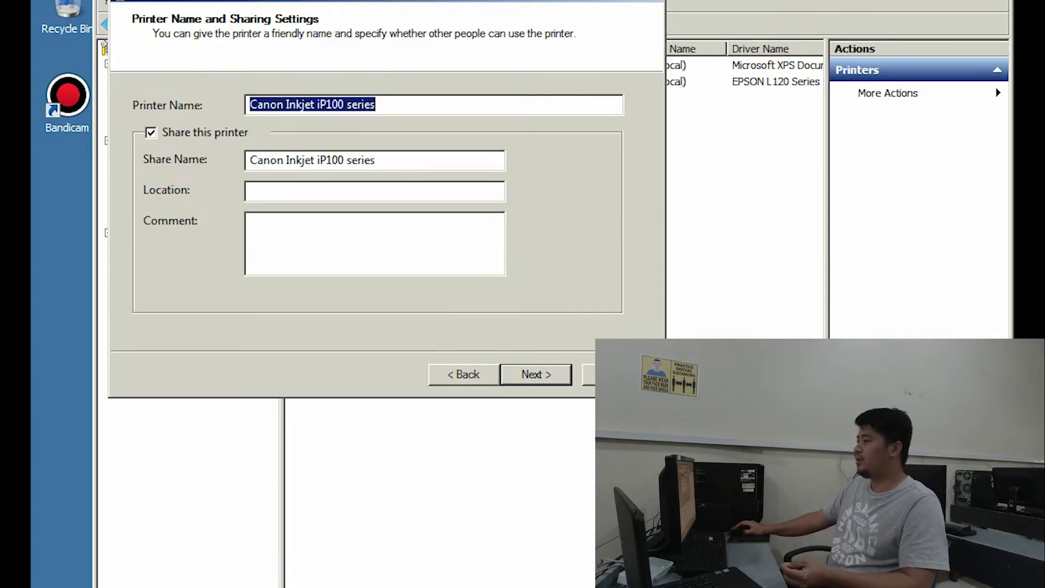
- Accept the shared printer name Canon Inkjet iP100 series, install the printer and finish the installation wizard
{"action": "key", "text": "Return"}
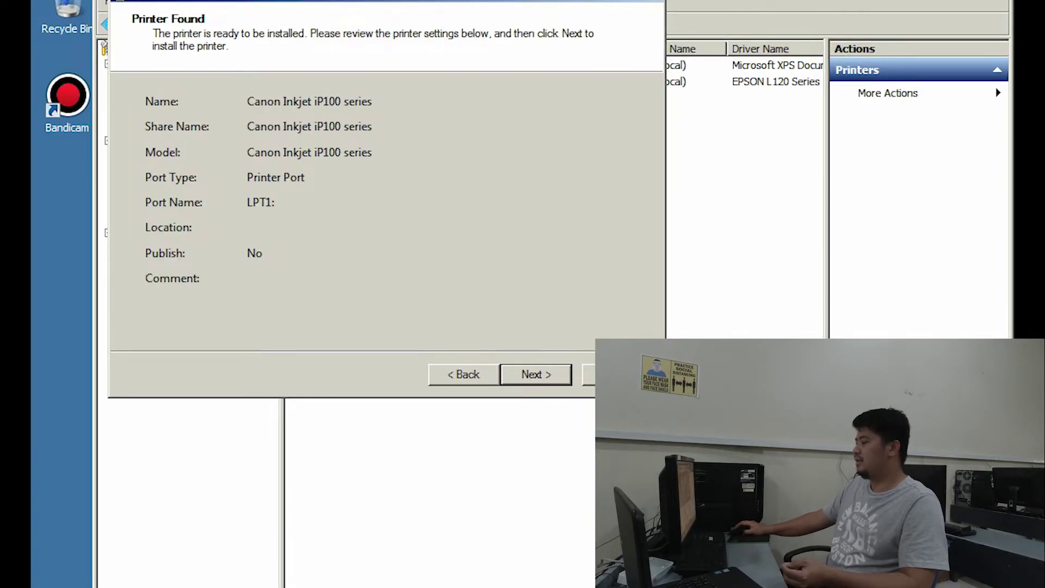
{"action": "key", "text": "Return"}
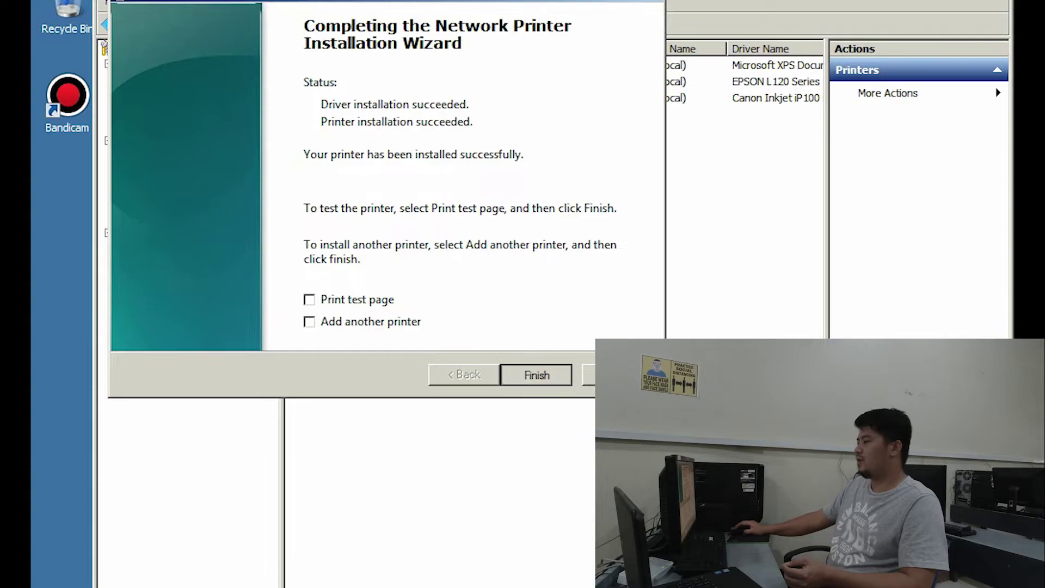
{"action": "key", "text": "Return"}
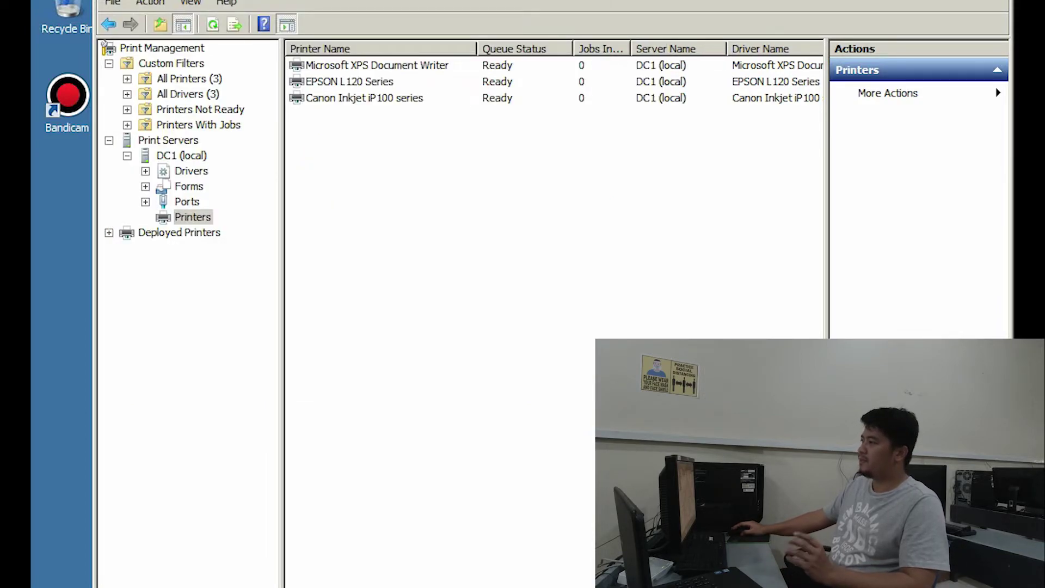
- Share the EPSON L120 Series printer through its properties with the share name EPSON L120 Series
{"action": "left_click", "coordinate": [349, 81]}
{"action": "left_click", "coordinate": [364, 98]}
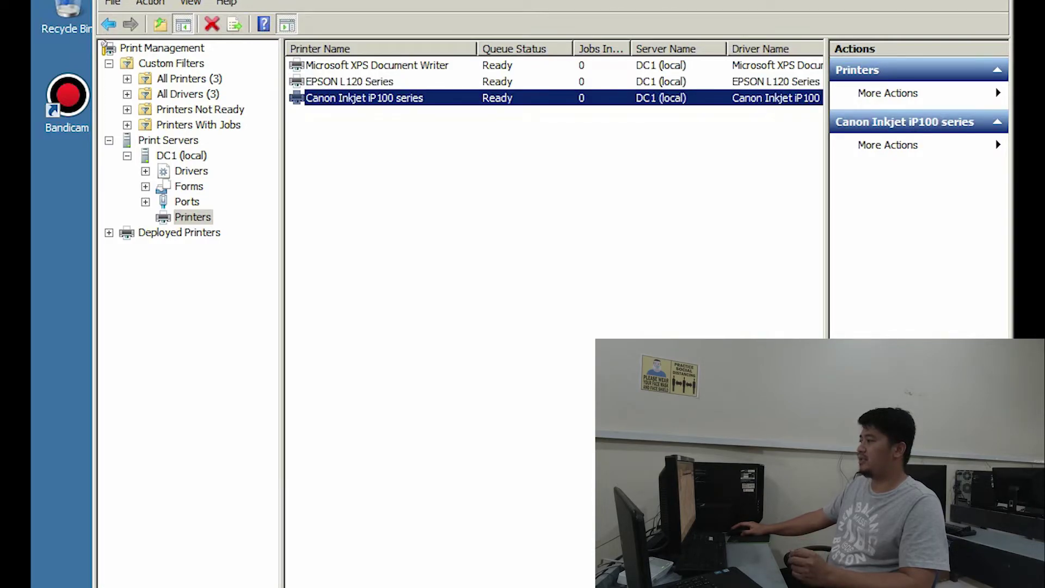
{"action": "left_click", "coordinate": [379, 82]}
{"action": "right_click", "coordinate": [380, 83]}
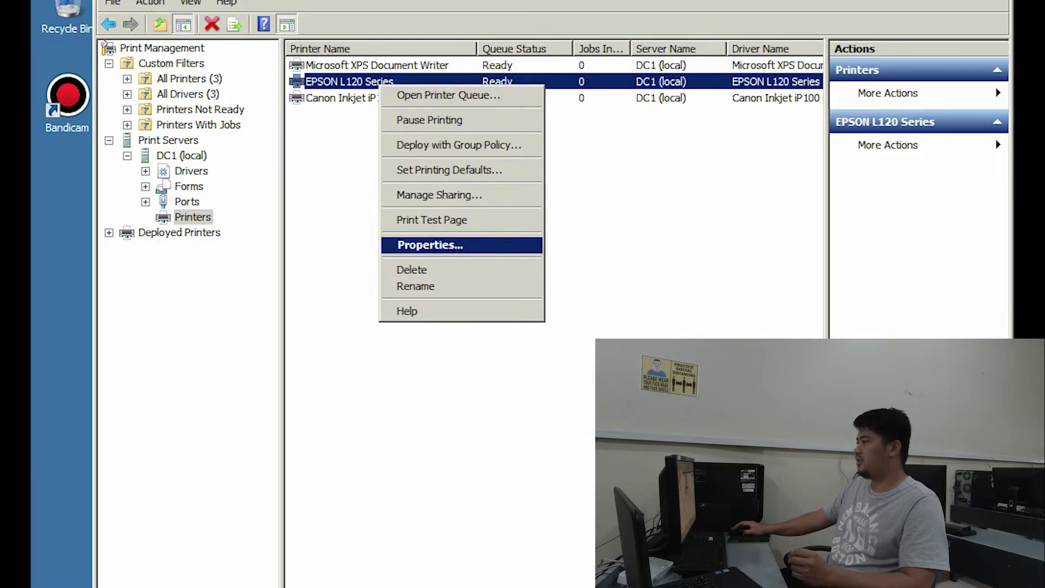
{"action": "left_click", "coordinate": [430, 245]}
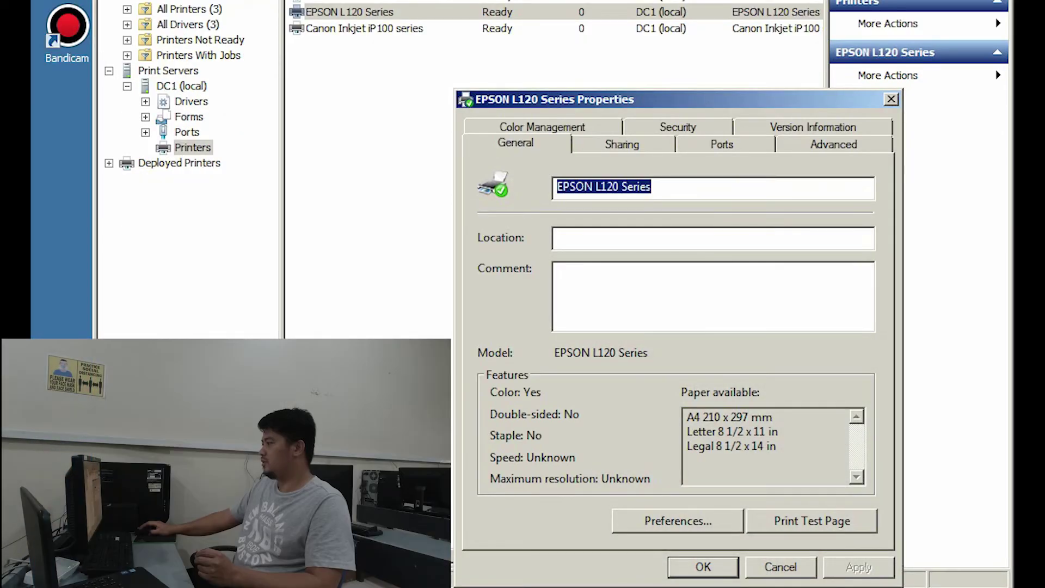
{"action": "left_click", "coordinate": [623, 143]}
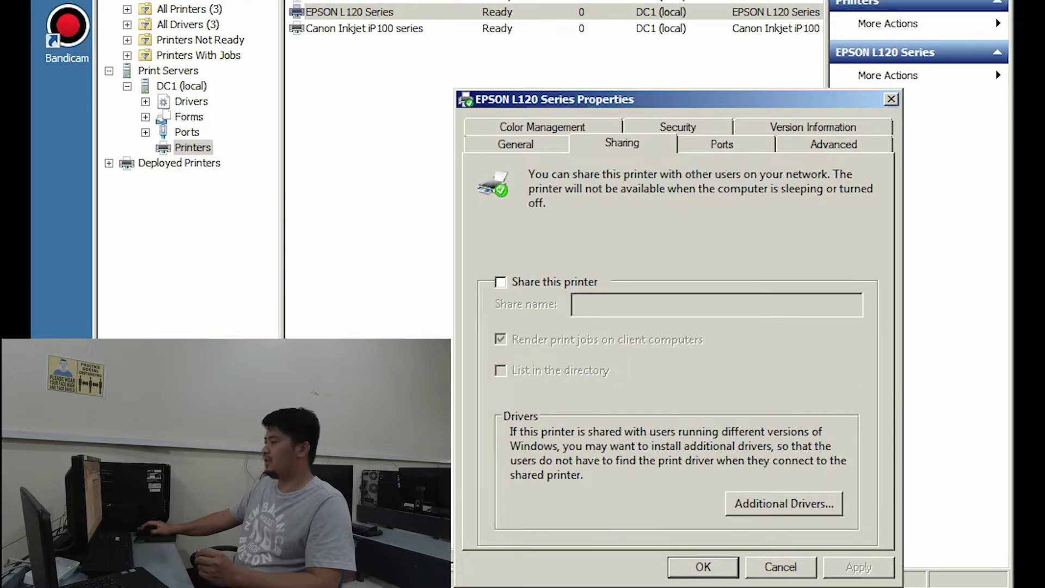
{"action": "left_click", "coordinate": [500, 281]}
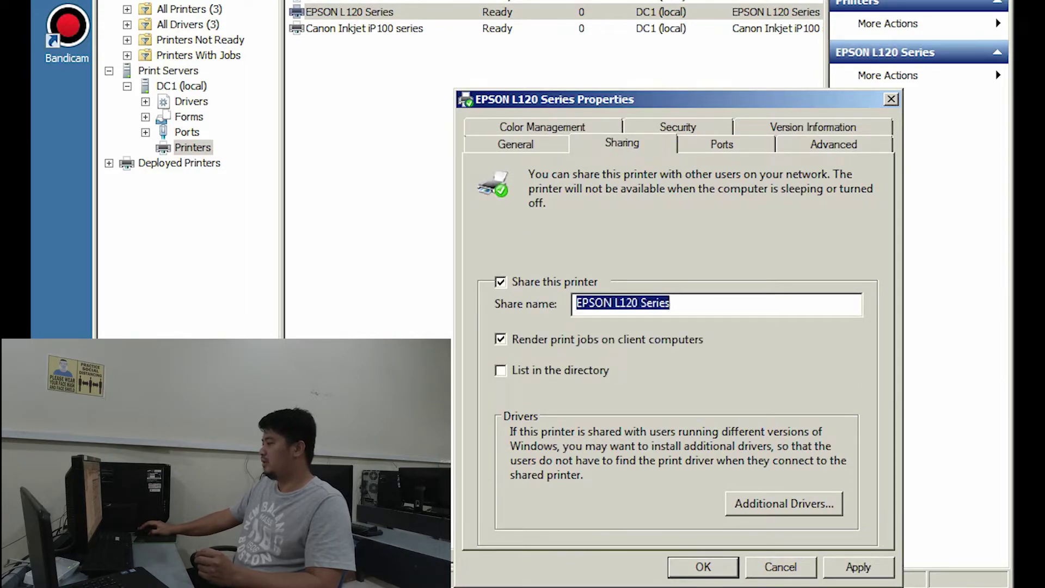
{"action": "left_click", "coordinate": [702, 567]}
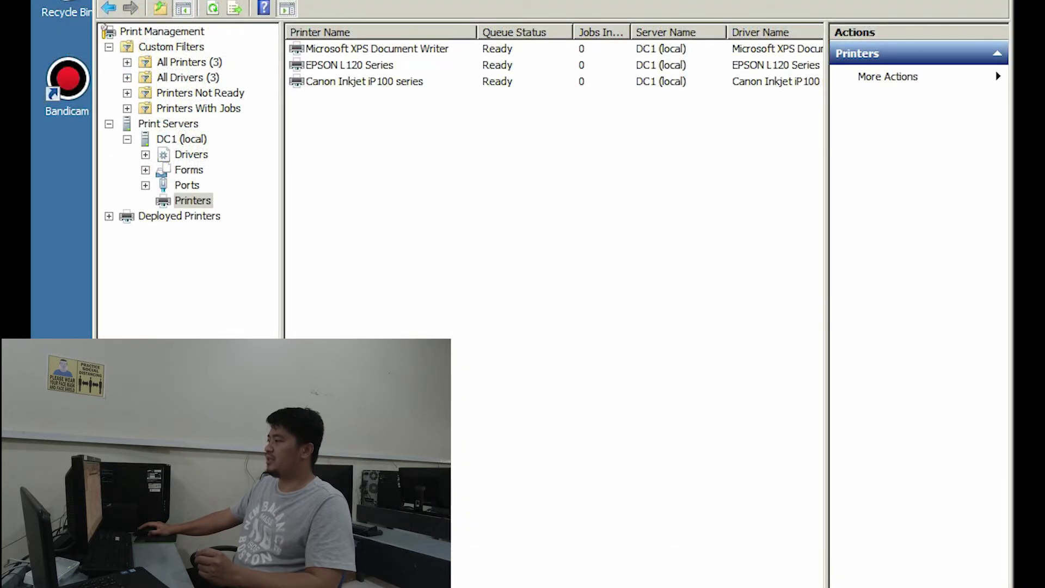
- Start deploying the Canon Inkjet iP100 series with Group Policy and choose the HR Policies GPO from the Human Resource organizational unit
{"action": "left_click", "coordinate": [363, 81]}
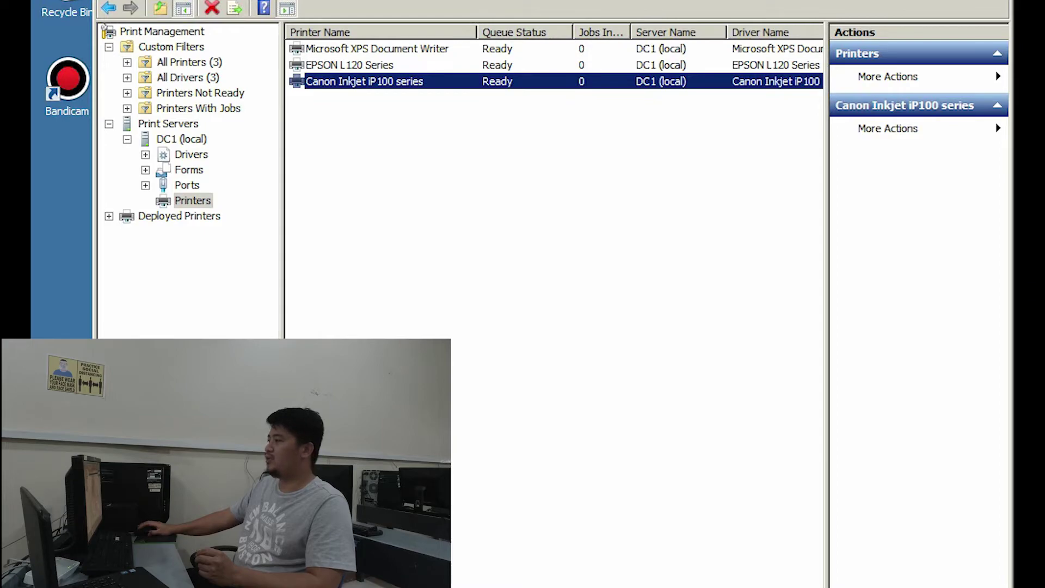
{"action": "right_click", "coordinate": [407, 81]}
{"action": "left_click", "coordinate": [483, 161]}
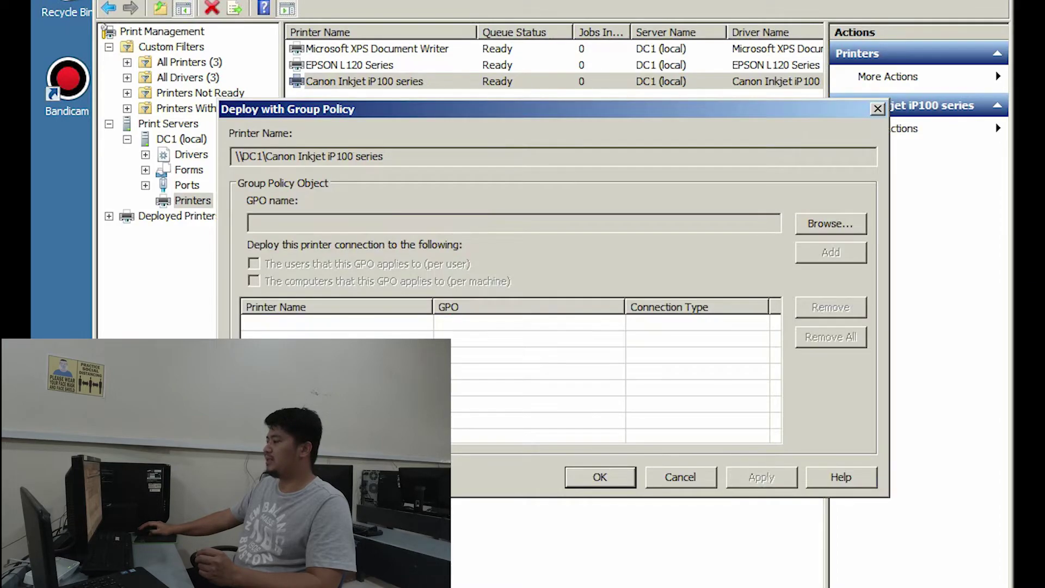
{"action": "left_click", "coordinate": [831, 223]}
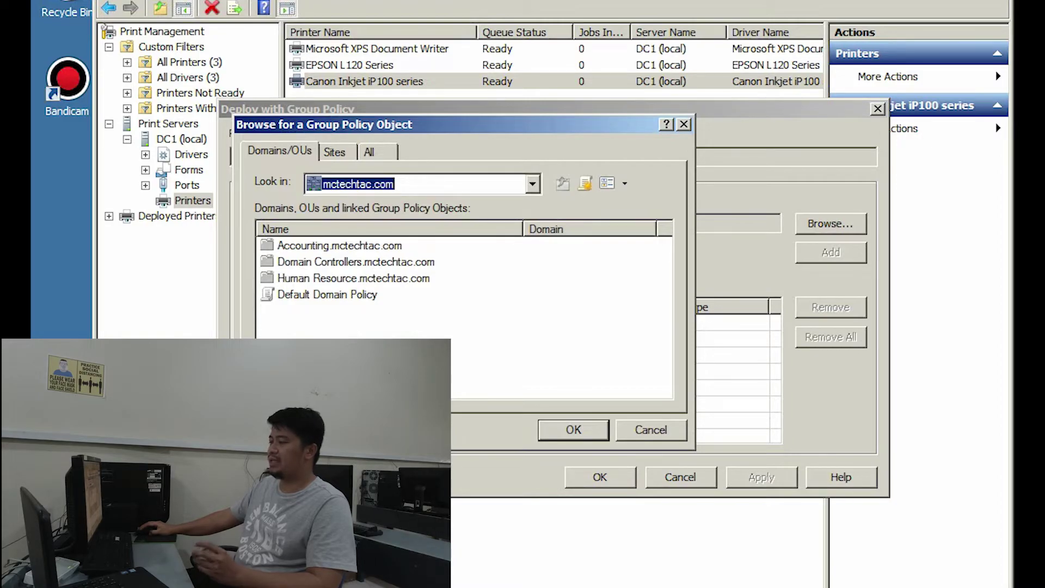
{"action": "double_click", "coordinate": [353, 279]}
{"action": "left_click", "coordinate": [303, 246]}
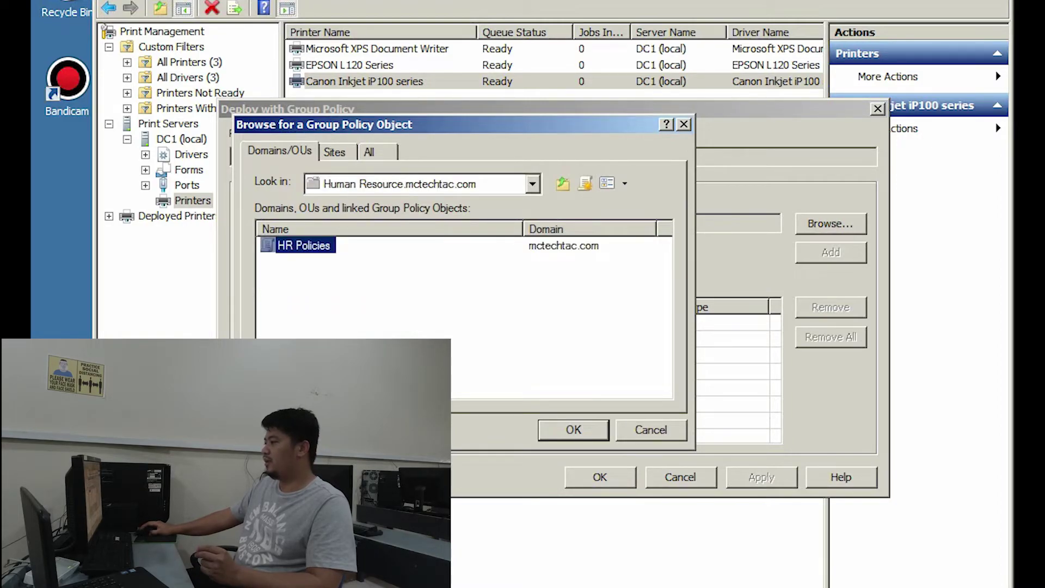
{"action": "key", "text": "Return"}
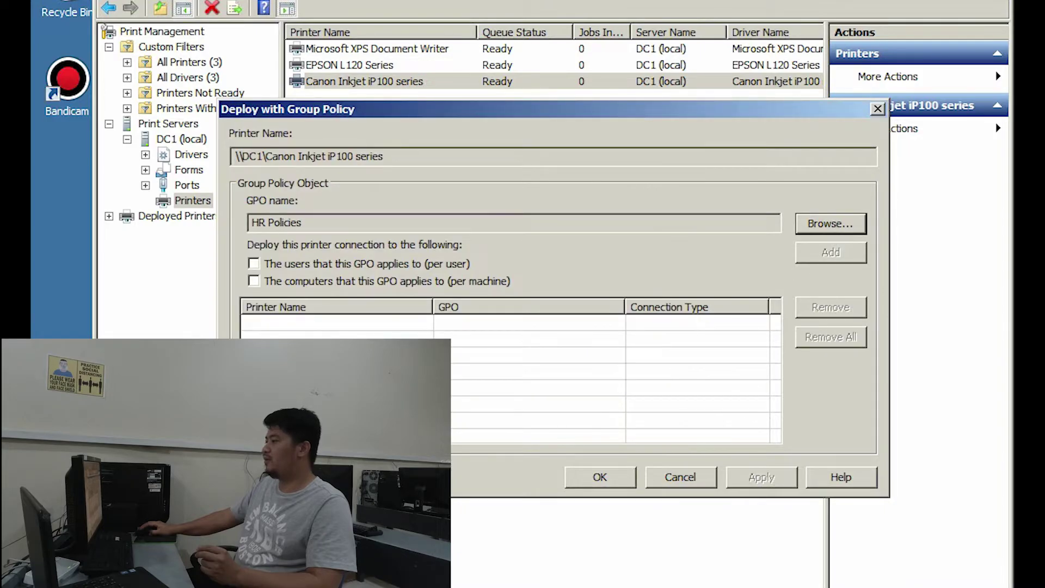
- Add the Canon printer deployment for HR Policies both per user and per machine, apply it and close the deployment settings
{"action": "left_click", "coordinate": [254, 264]}
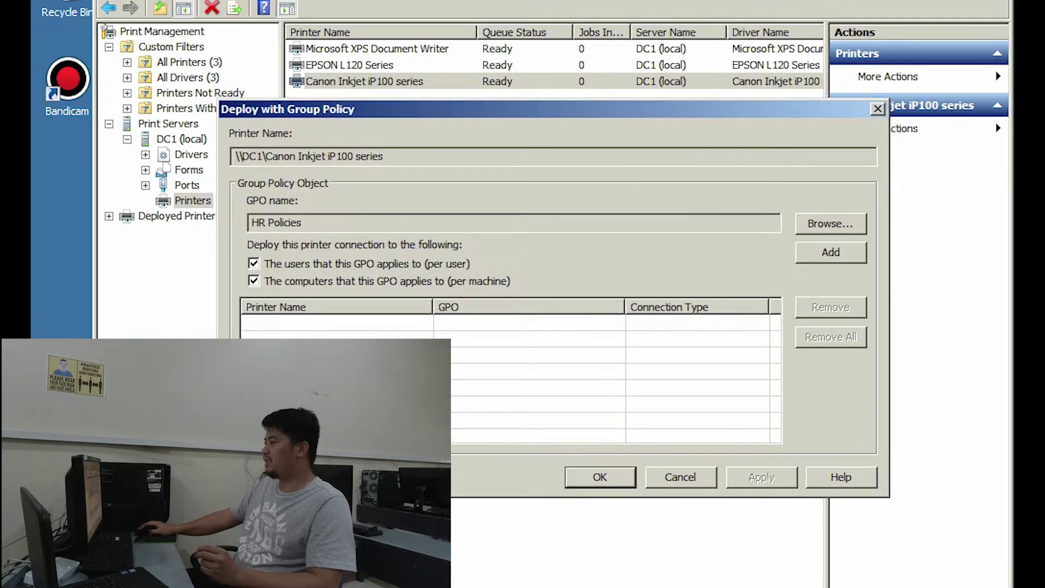
{"action": "left_click", "coordinate": [831, 252]}
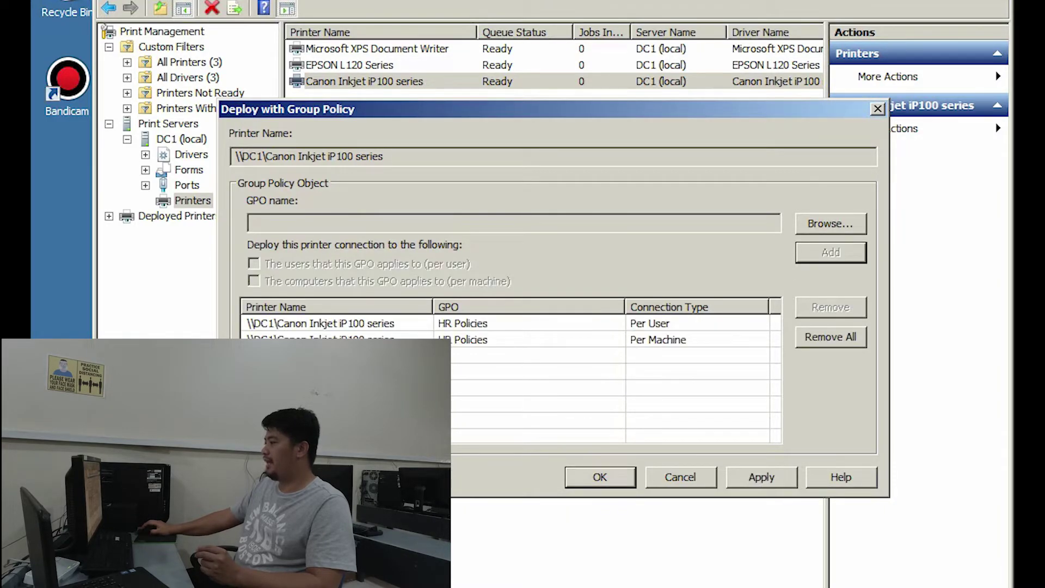
{"action": "left_click", "coordinate": [761, 477]}
{"action": "left_click", "coordinate": [703, 294]}
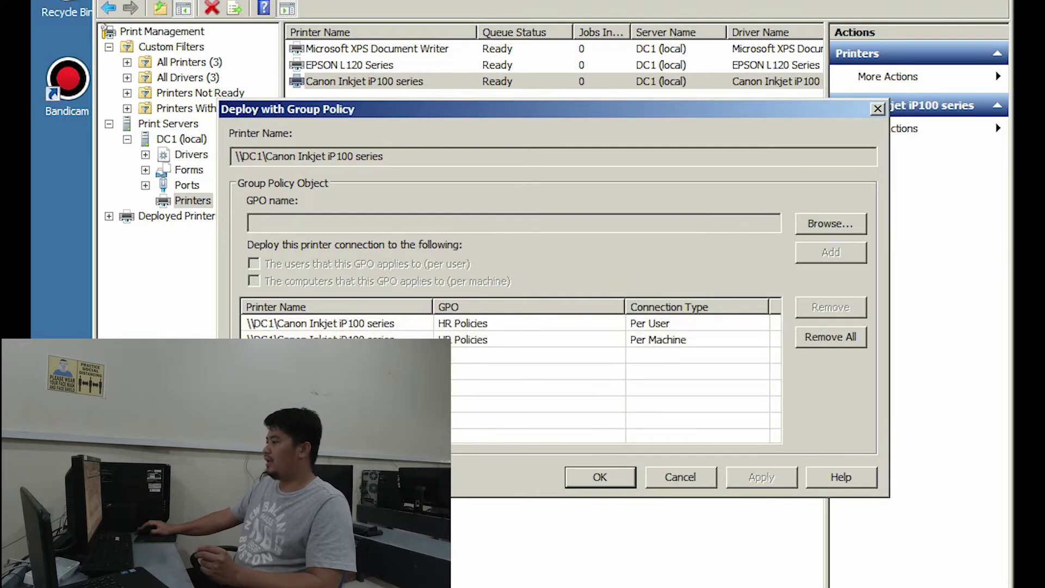
{"action": "left_click", "coordinate": [600, 477]}
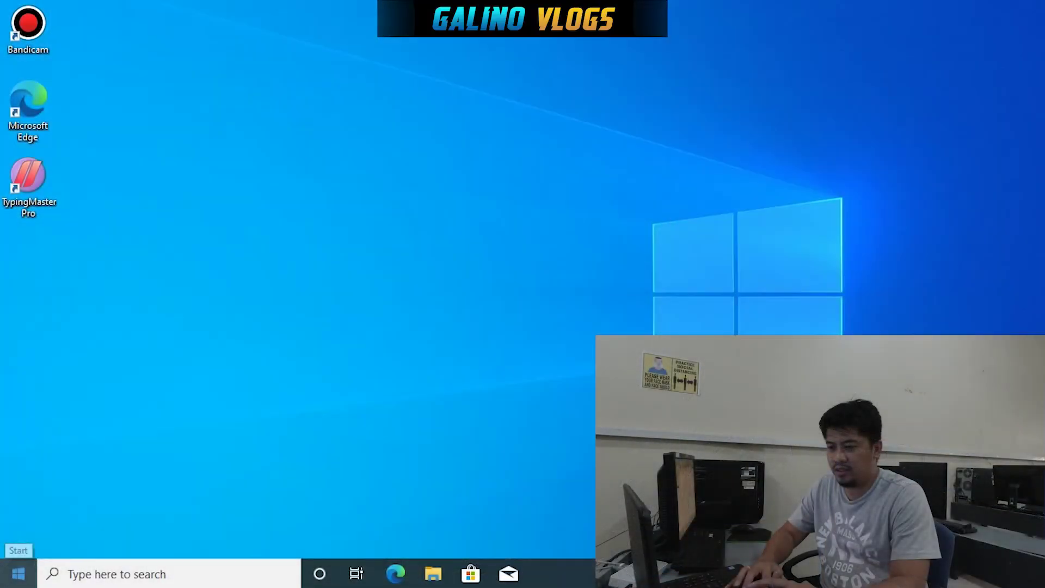
- On the Windows 10 client, check the Printers & scanners list in Windows Settings for the deployed printer, and close Settings
{"action": "right_click", "coordinate": [18, 574]}
{"action": "left_click", "coordinate": [82, 420]}
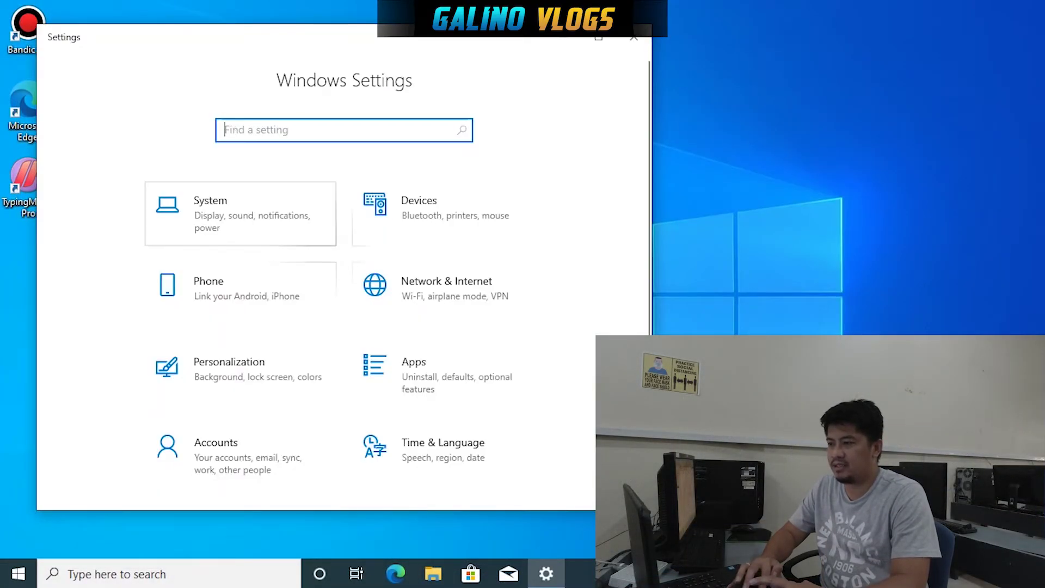
{"action": "left_click", "coordinate": [435, 212]}
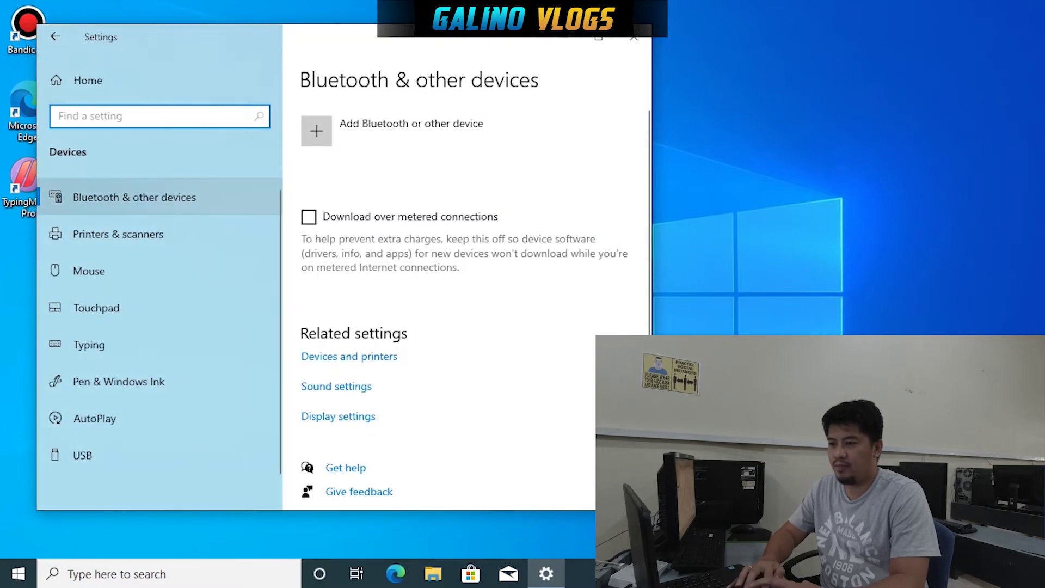
{"action": "left_click", "coordinate": [118, 234]}
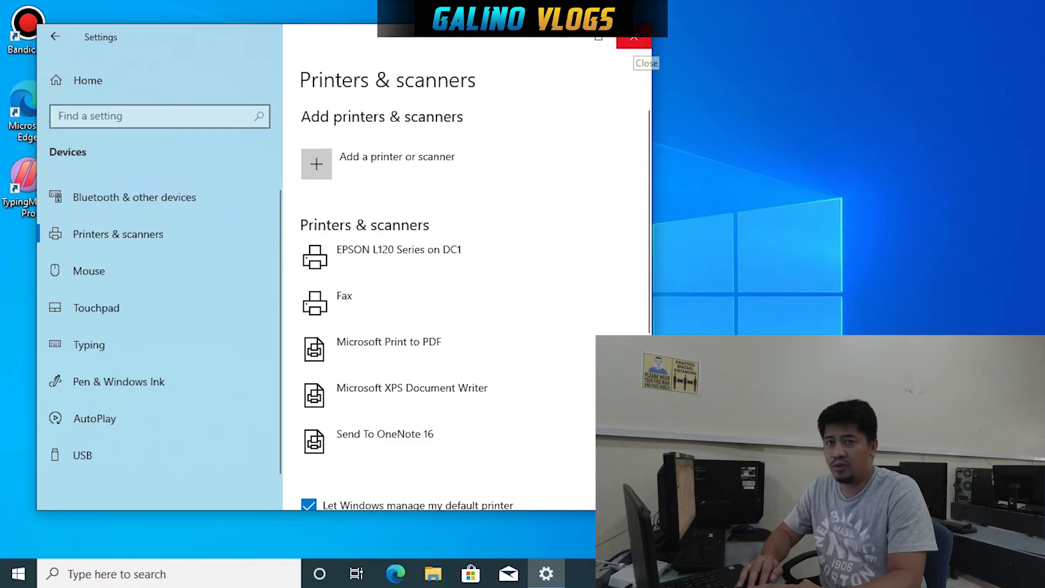
{"action": "left_click", "coordinate": [635, 37]}
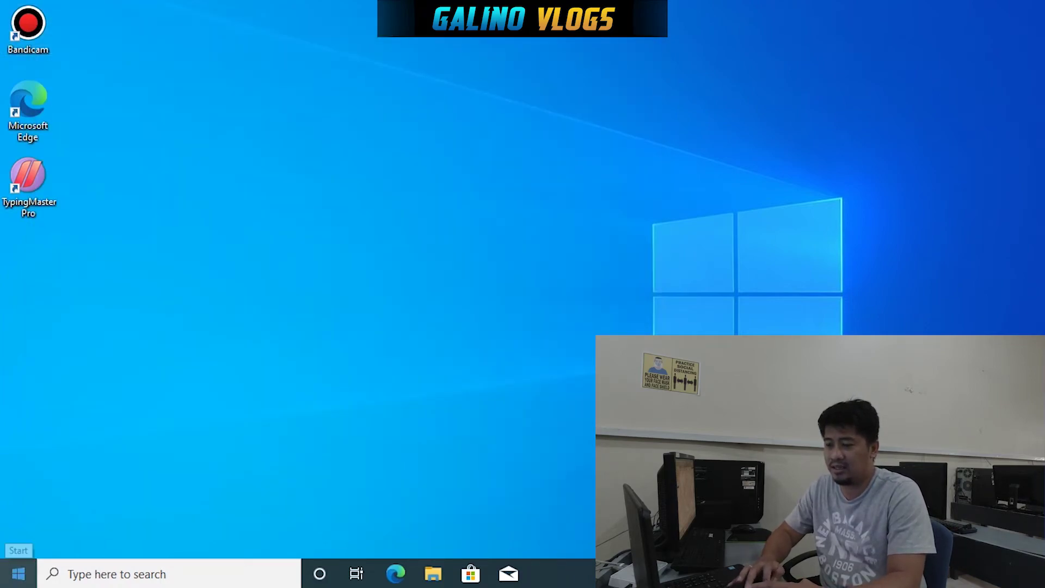
- Bring up the shut down and restart options on the Windows 10 client
{"action": "right_click", "coordinate": [18, 573]}
{"action": "mouse_move", "coordinate": [136, 527]}
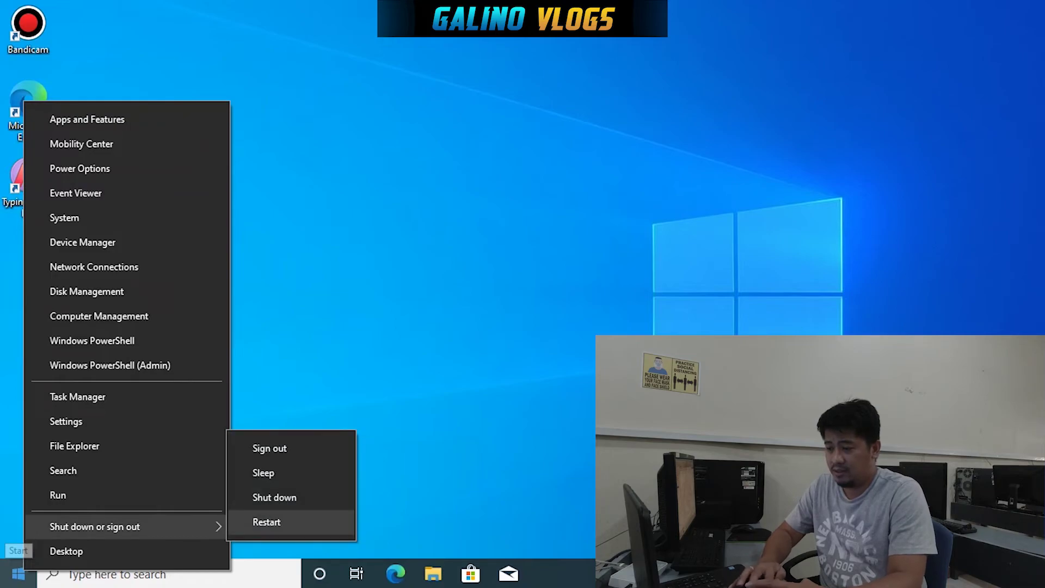